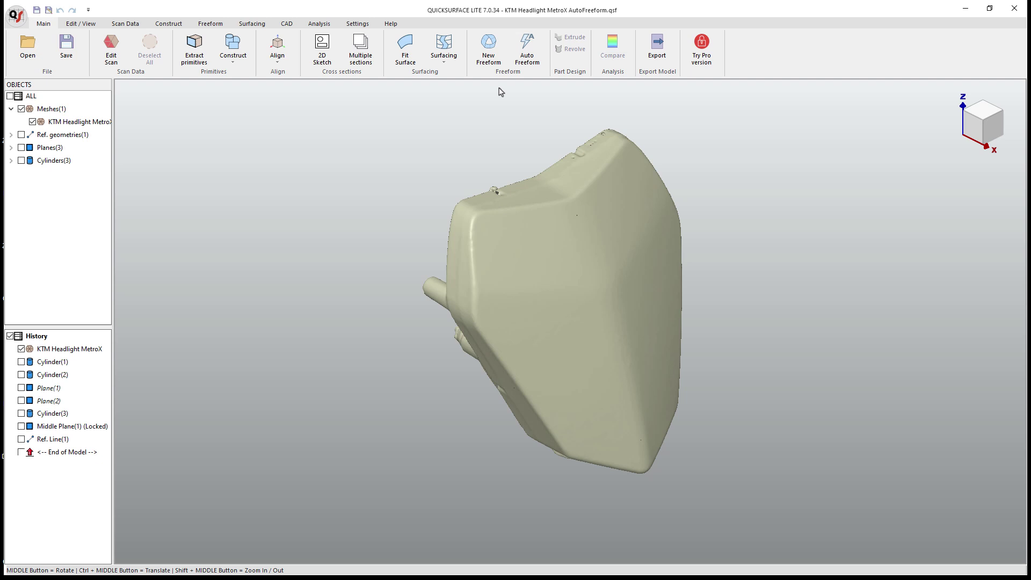
Draw a four-corner freeform patch across the headlight's front face
{"action": "left_click", "coordinate": [492, 53]}
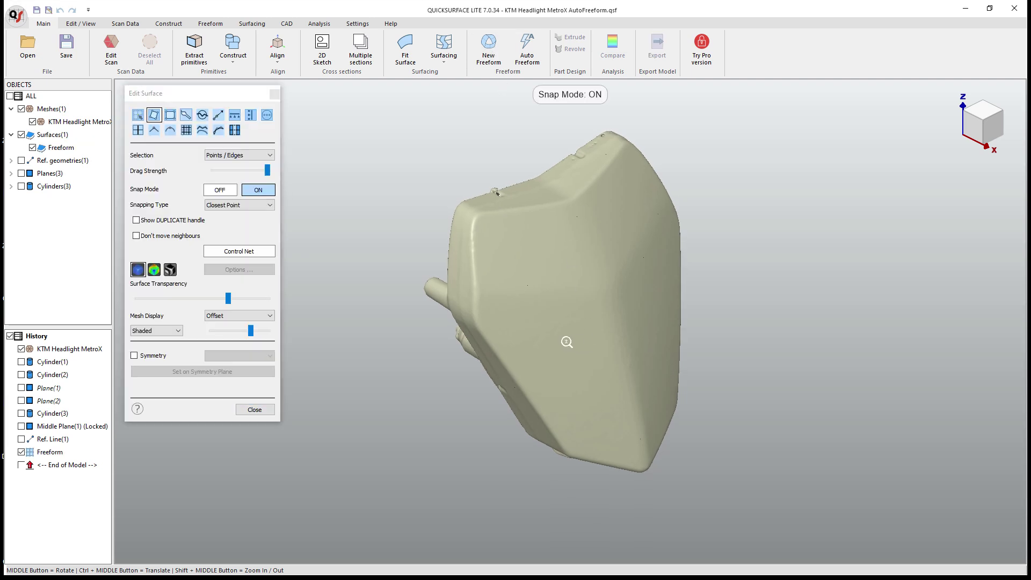
{"action": "middle_click_drag", "start_coordinate": [574, 357], "coordinate": [528, 351]}
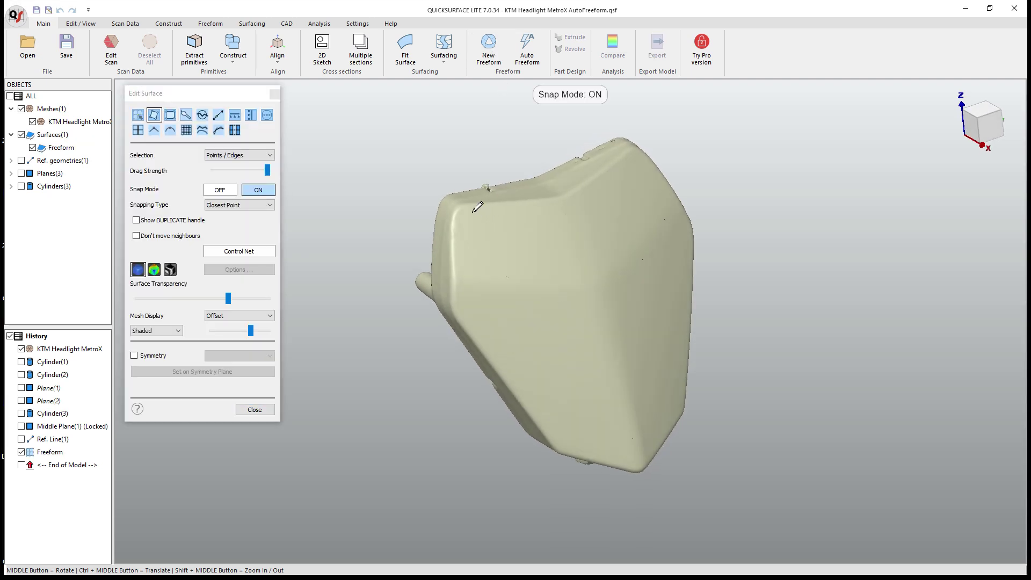
{"action": "left_click_drag", "start_coordinate": [472, 212], "coordinate": [569, 211]}
{"action": "left_click", "coordinate": [590, 271]}
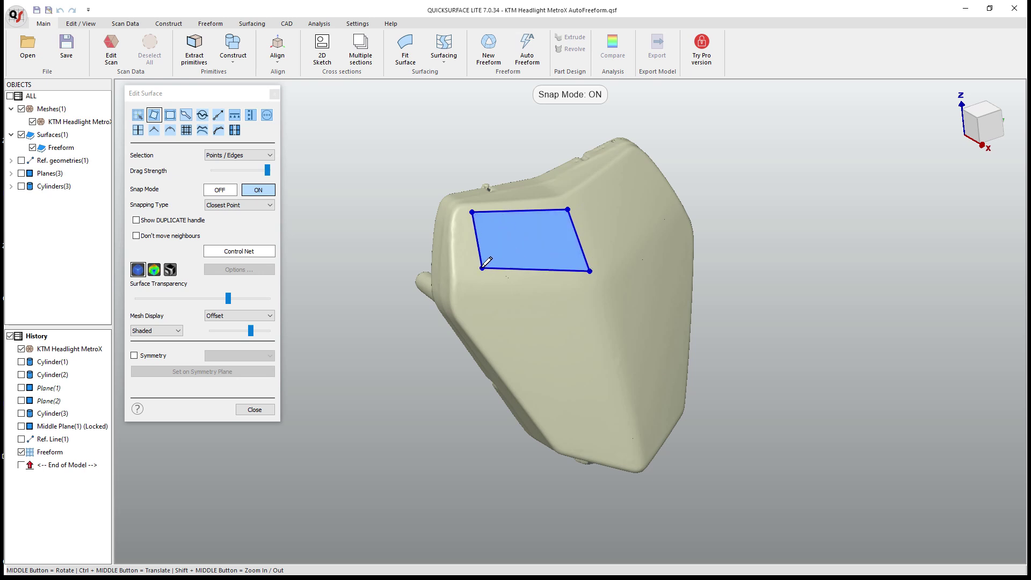
{"action": "left_click", "coordinate": [472, 267]}
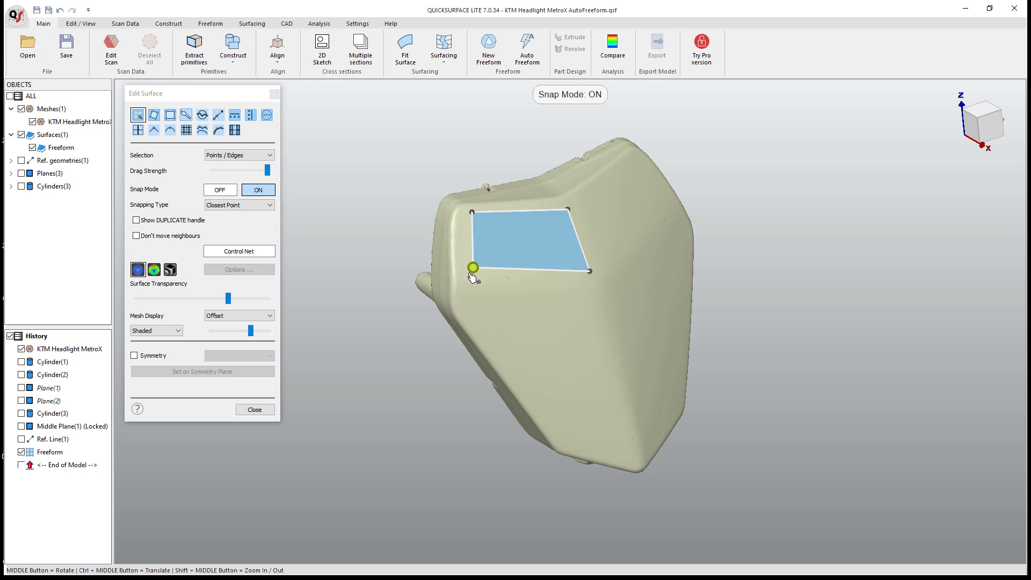
Enable the duplicate handle and drag the bottom edge down to add rows, then close
{"action": "left_click", "coordinate": [136, 219]}
{"action": "left_click_drag", "start_coordinate": [520, 271], "coordinate": [585, 426]}
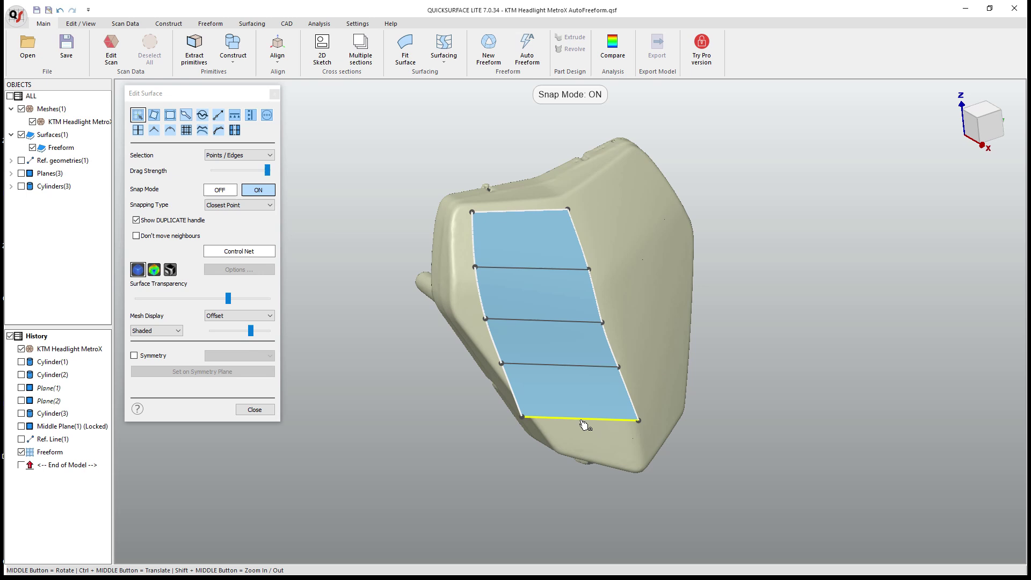
{"action": "left_click", "coordinate": [266, 410]}
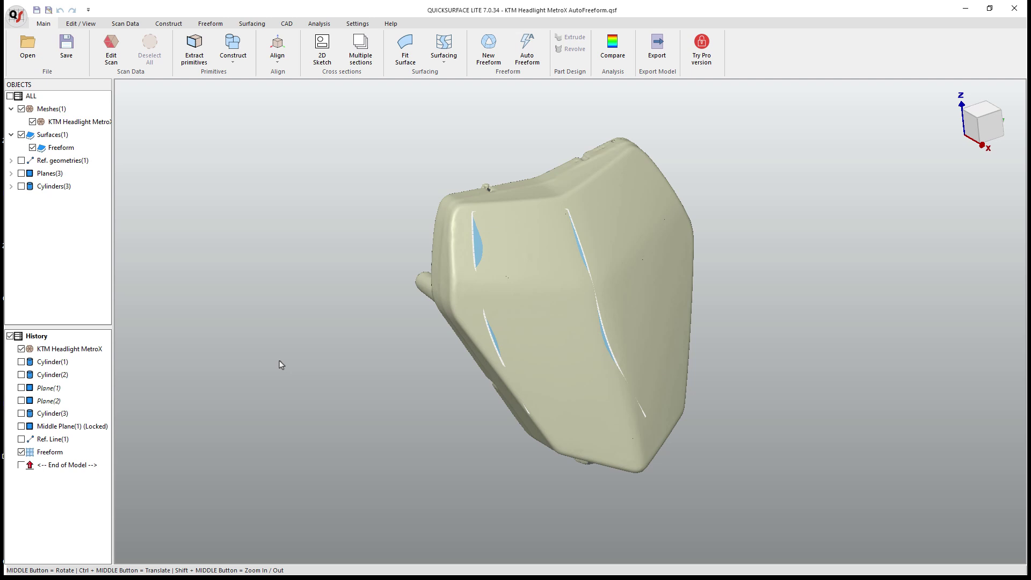
Hide the Freeform surface and open Auto Freeform with the Basic algorithm and Medium quads
{"action": "left_click", "coordinate": [22, 453]}
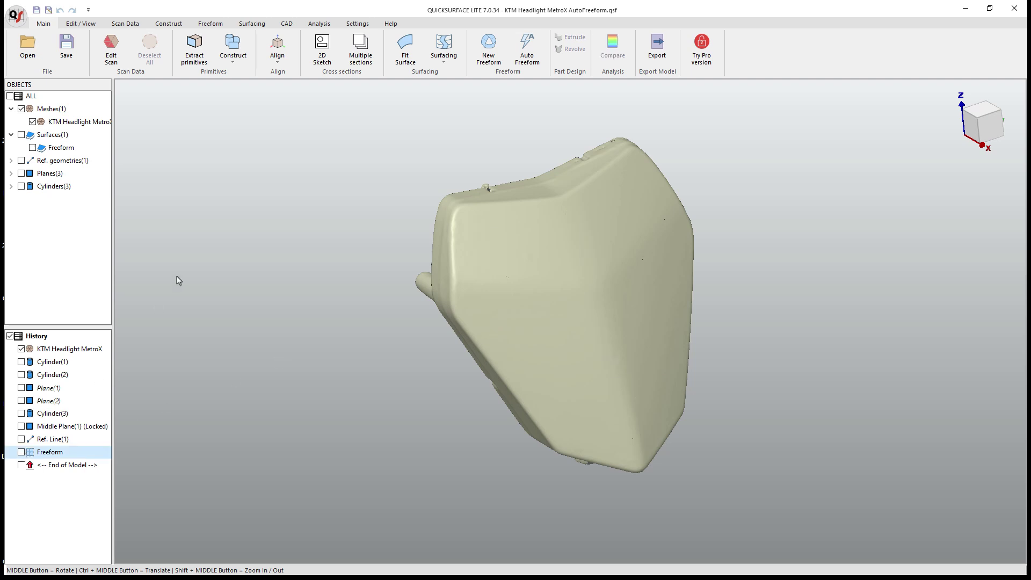
{"action": "middle_click_drag", "start_coordinate": [177, 280], "coordinate": [230, 265]}
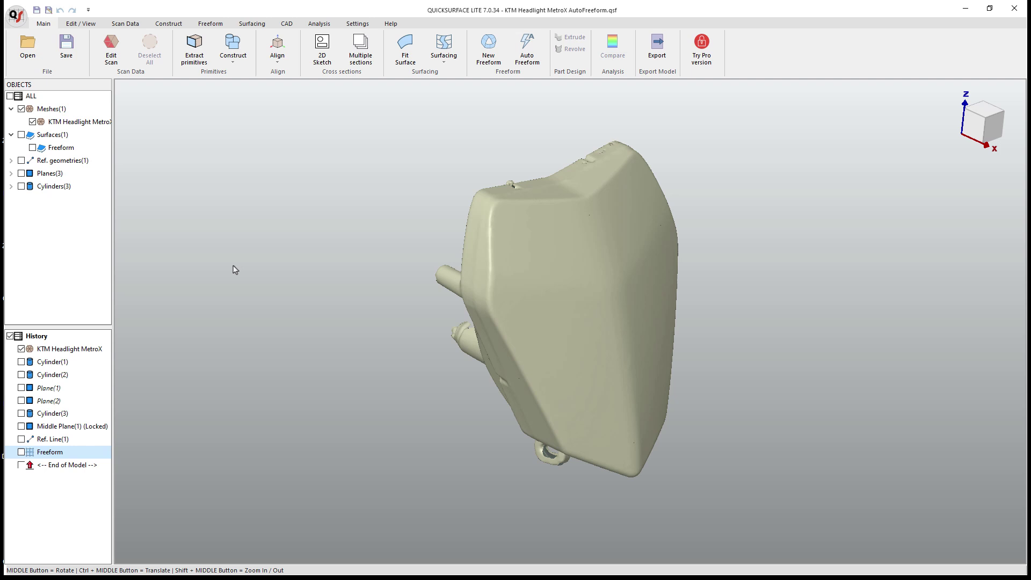
{"action": "left_click", "coordinate": [529, 55]}
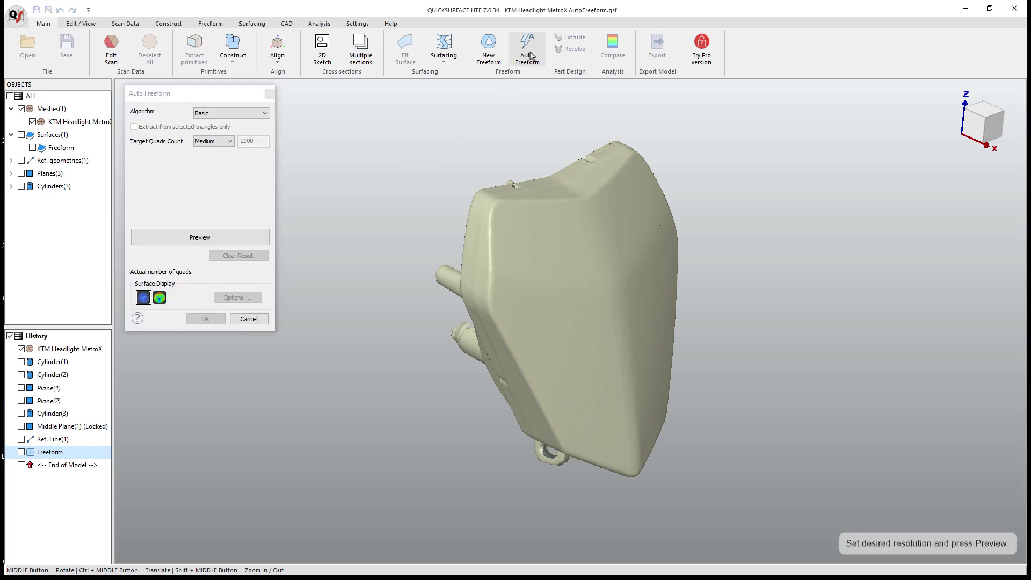
{"action": "left_click", "coordinate": [239, 114]}
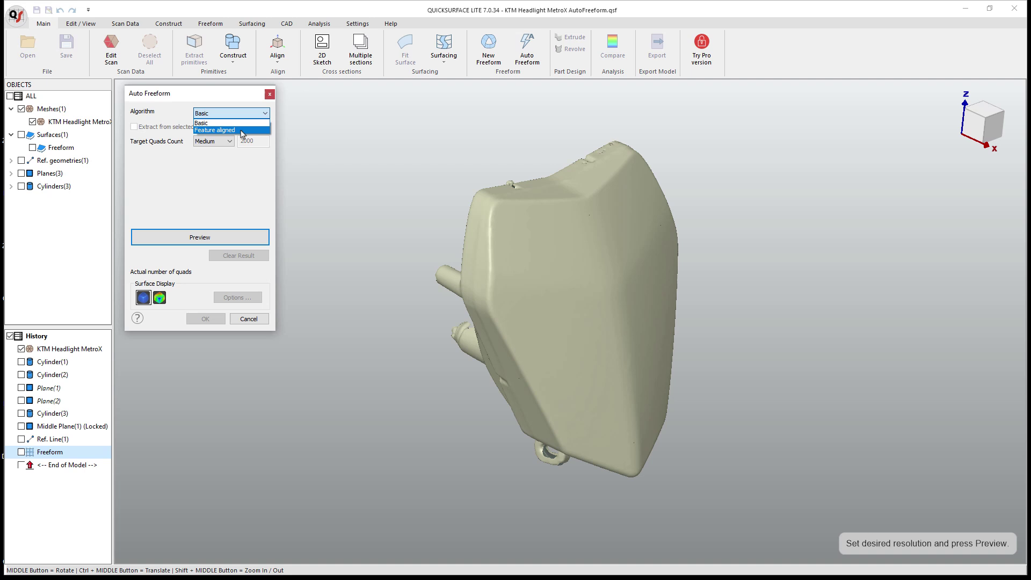
{"action": "left_click", "coordinate": [249, 168]}
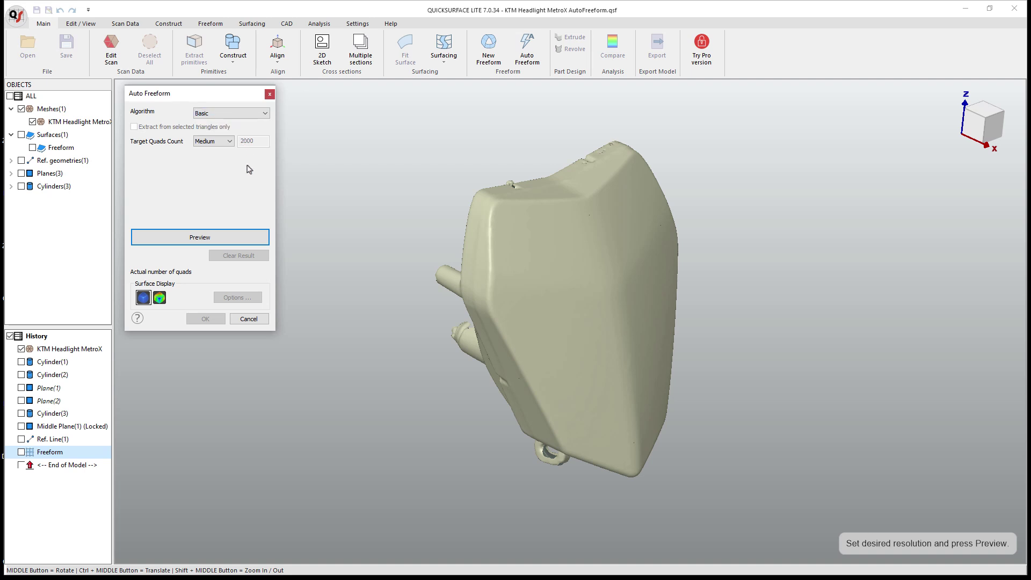
{"action": "left_click", "coordinate": [559, 243]}
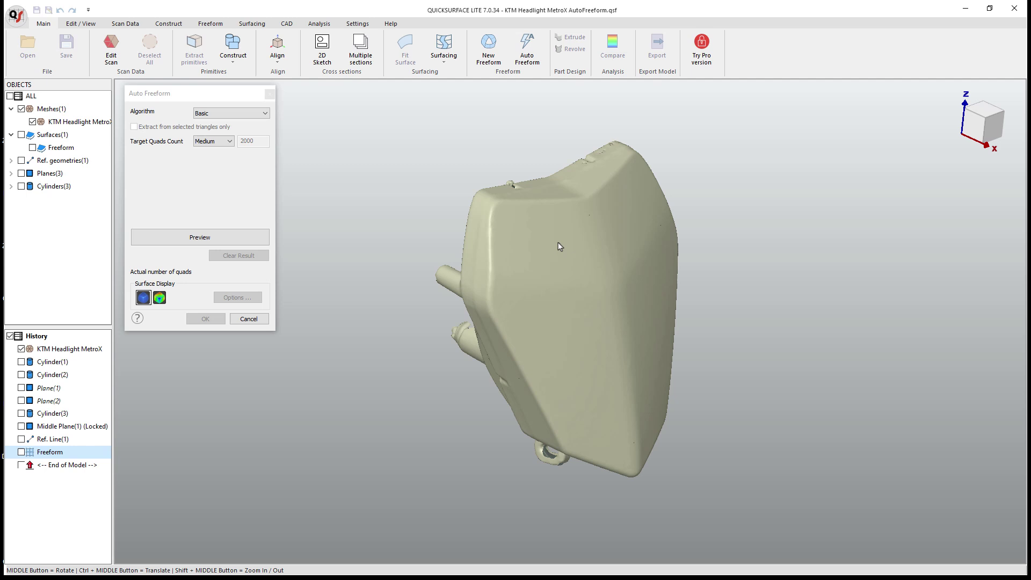
Preview a 1964-quad Auto Freeform over the whole headlight, inspect it, then cancel it
{"action": "left_click", "coordinate": [231, 237]}
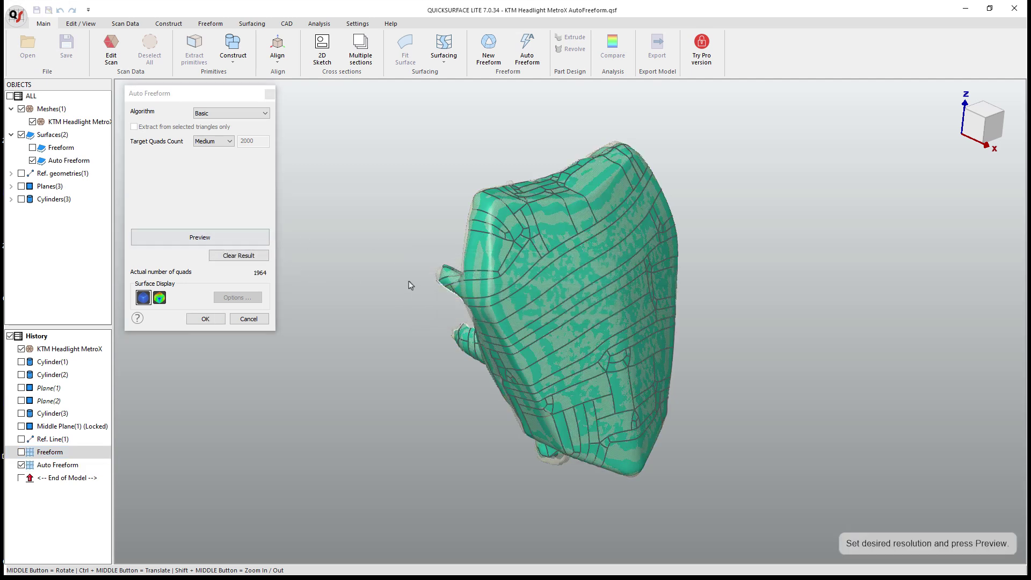
{"action": "middle_click_drag", "start_coordinate": [546, 281], "coordinate": [752, 314]}
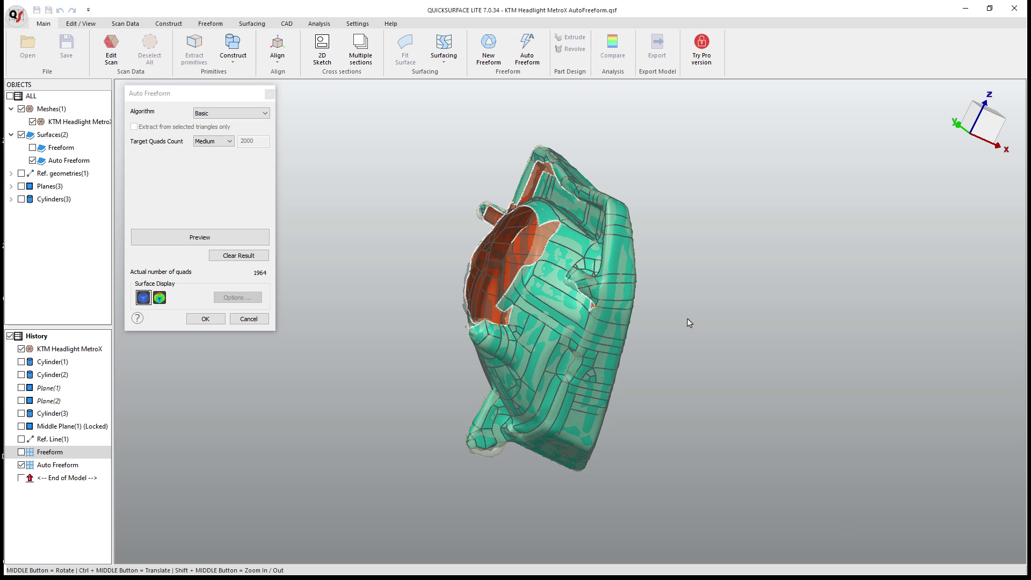
{"action": "middle_click_drag", "start_coordinate": [689, 324], "coordinate": [537, 344]}
{"action": "left_click", "coordinate": [250, 319]}
{"action": "middle_click_drag", "start_coordinate": [254, 325], "coordinate": [356, 341]}
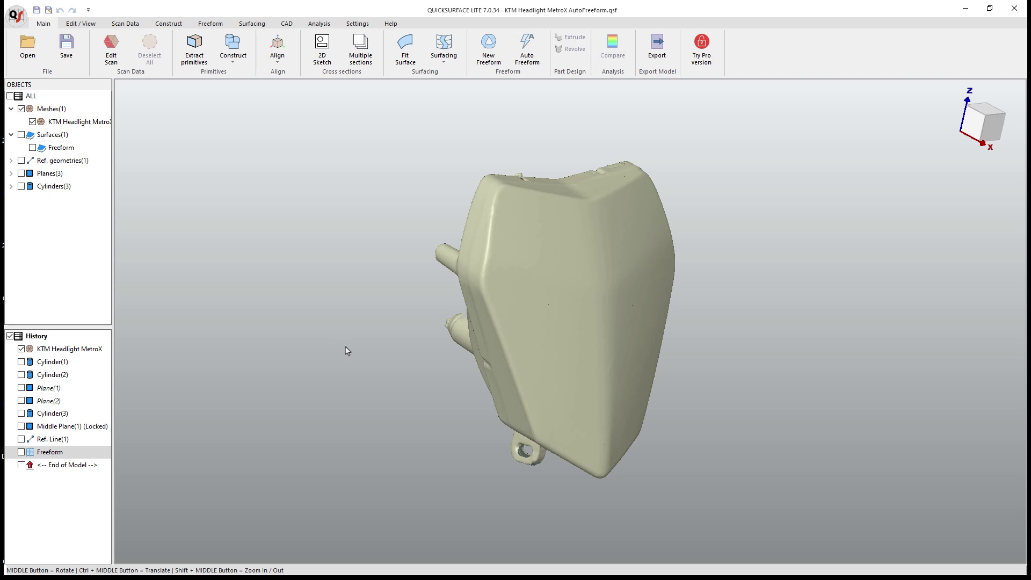
Smart-select the headlight's front face at 3.28° angle tolerance and copy it into a new mesh
{"action": "left_click", "coordinate": [115, 51]}
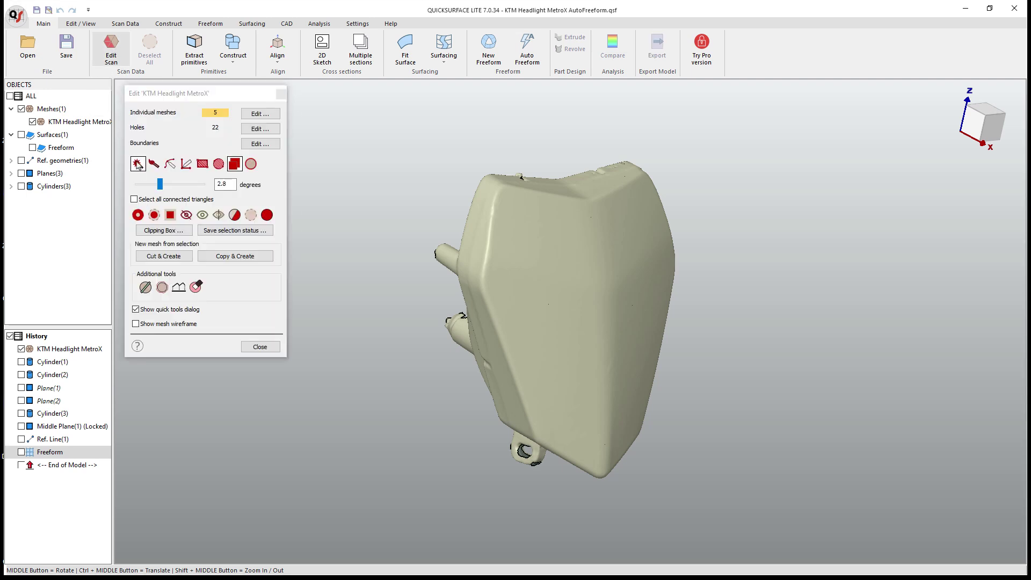
{"action": "left_click", "coordinate": [570, 238]}
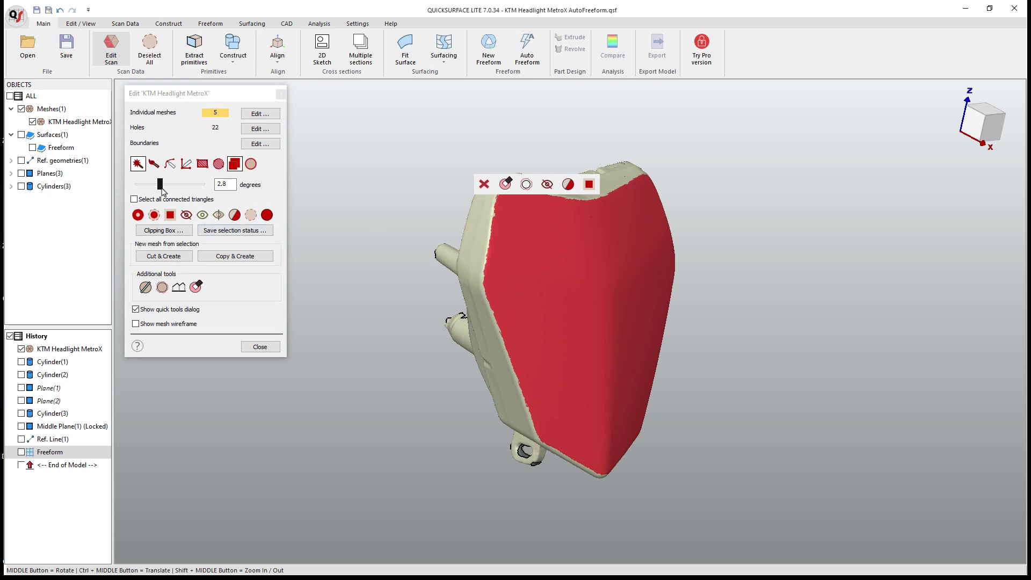
{"action": "left_click_drag", "start_coordinate": [161, 186], "coordinate": [164, 185]}
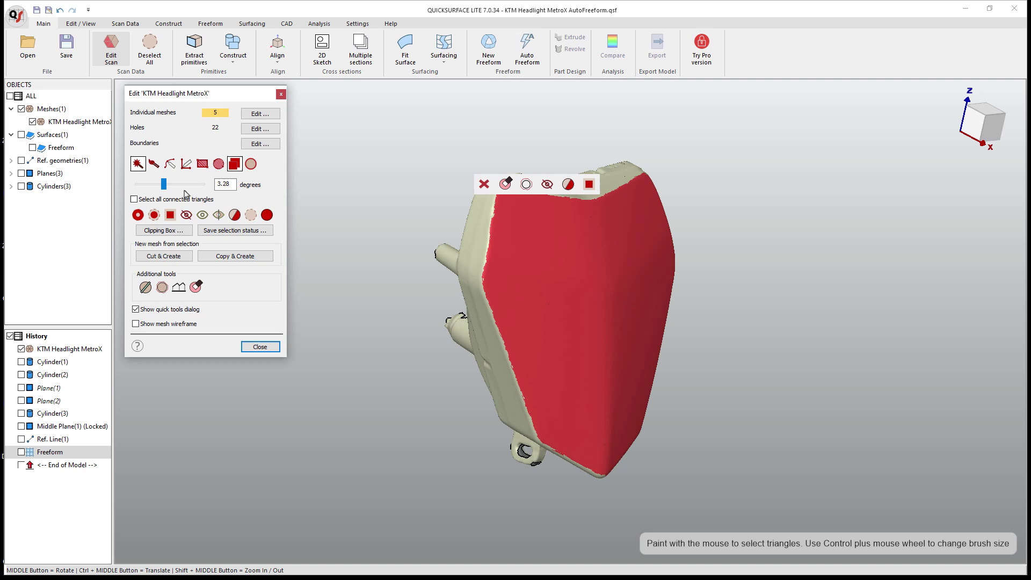
{"action": "middle_click_drag", "start_coordinate": [501, 300], "coordinate": [552, 292]}
{"action": "left_click", "coordinate": [250, 257]}
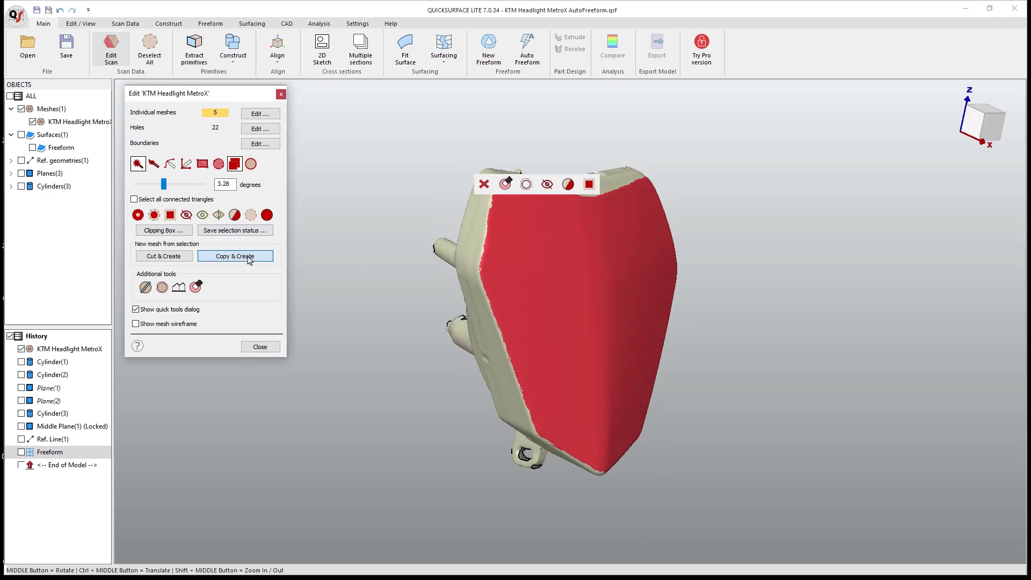
Close scan editing, hide the original KTM Headlight MetroX mesh, and switch to Scan Data
{"action": "left_click", "coordinate": [269, 350]}
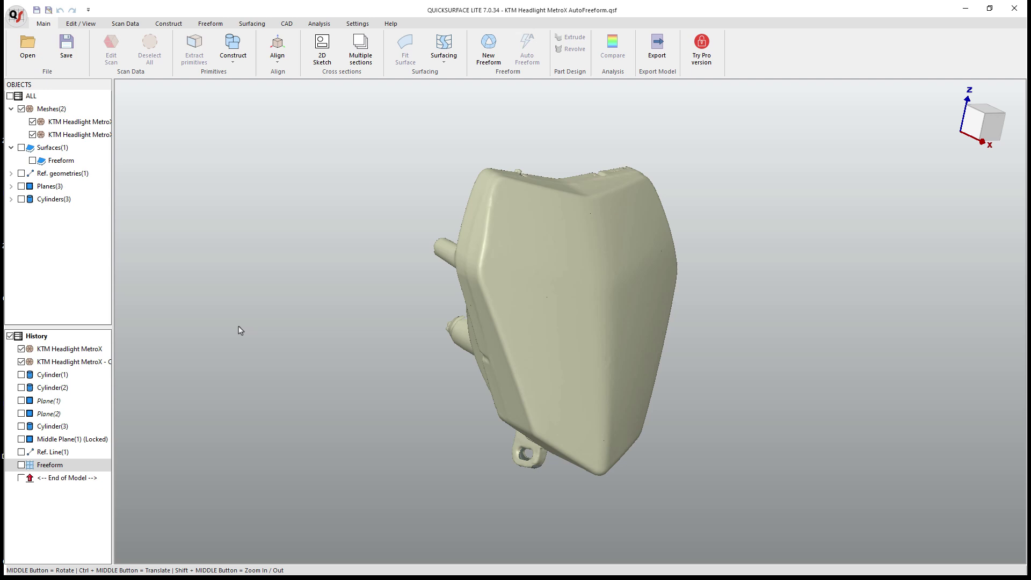
{"action": "left_click", "coordinate": [32, 122]}
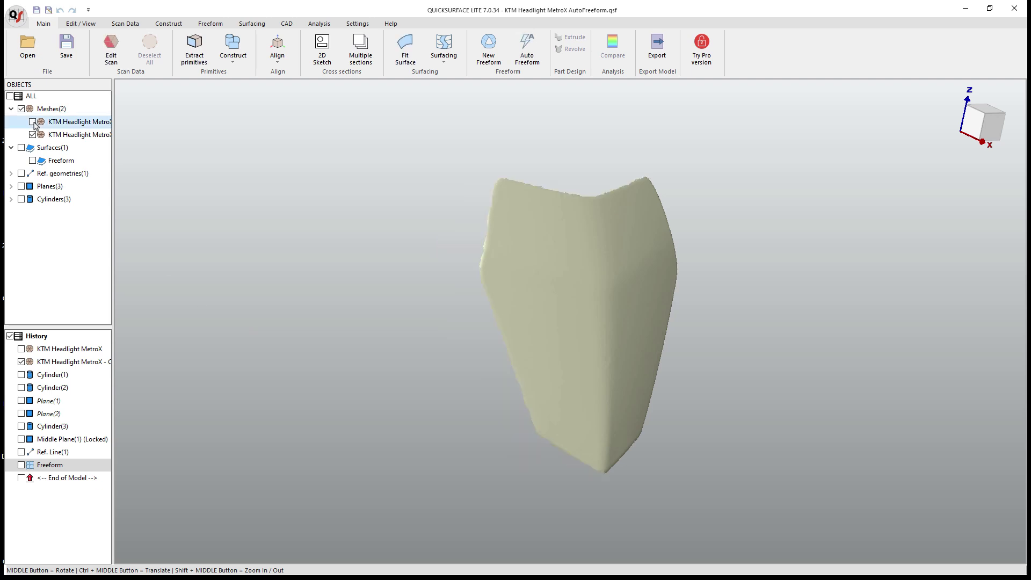
{"action": "mouse_move", "coordinate": [495, 373]}
{"action": "middle_mouse_down"}
{"action": "mouse_move", "coordinate": [842, 344]}
{"action": "mouse_move", "coordinate": [568, 369]}
{"action": "mouse_move", "coordinate": [424, 368]}
{"action": "mouse_move", "coordinate": [338, 353]}
{"action": "mouse_move", "coordinate": [319, 337]}
{"action": "mouse_move", "coordinate": [322, 345]}
{"action": "middle_mouse_up"}
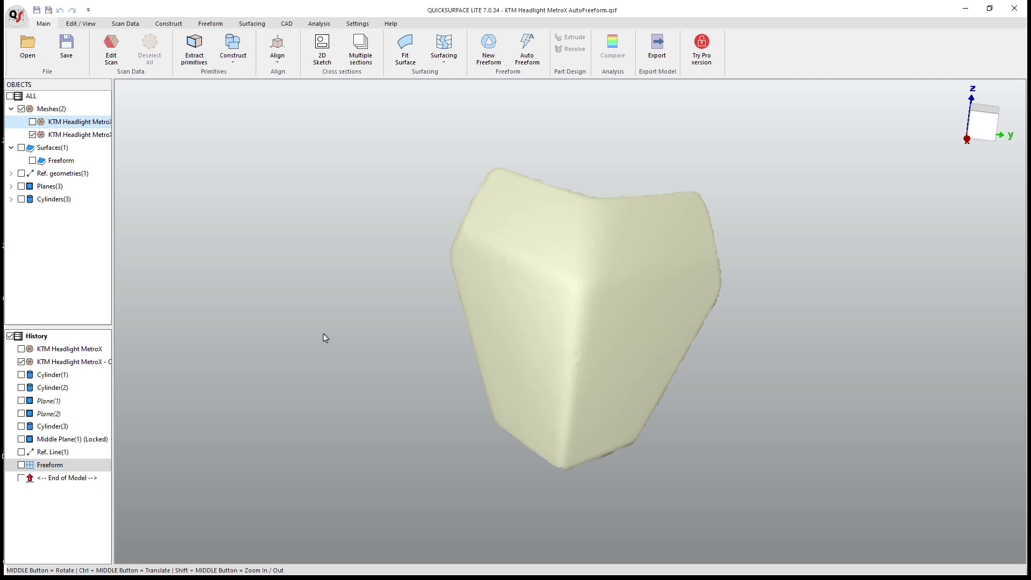
{"action": "left_click", "coordinate": [129, 24]}
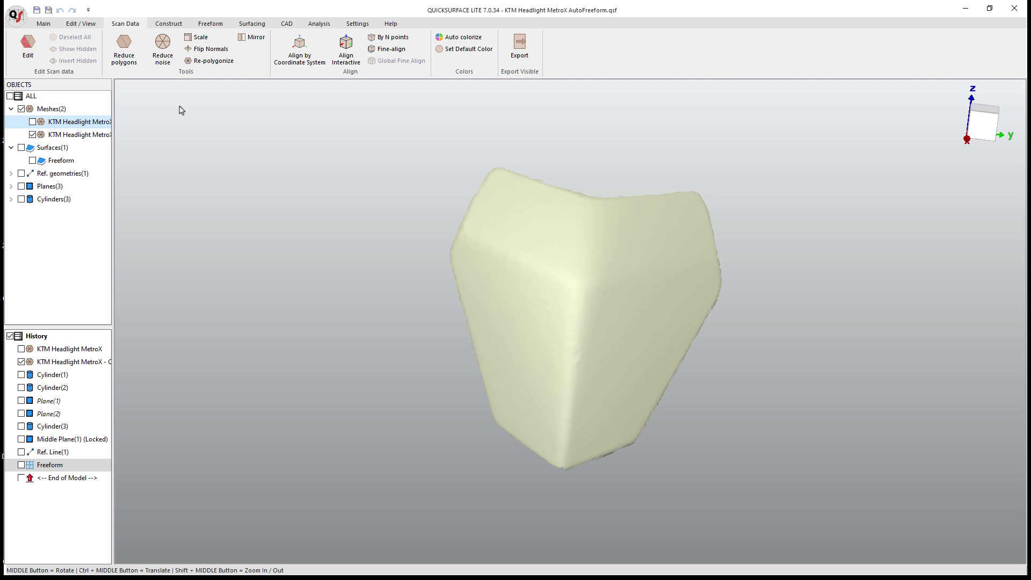
Re-polygonize the headlight scan at 2 mm point resolution
{"action": "left_click", "coordinate": [211, 61]}
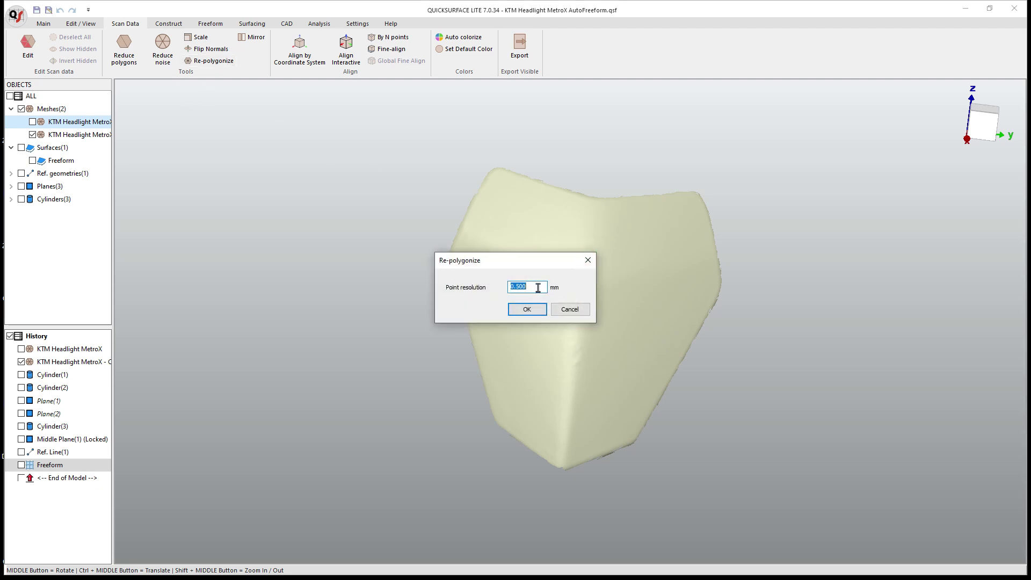
{"action": "type", "text": "2"}
{"action": "left_click", "coordinate": [527, 309]}
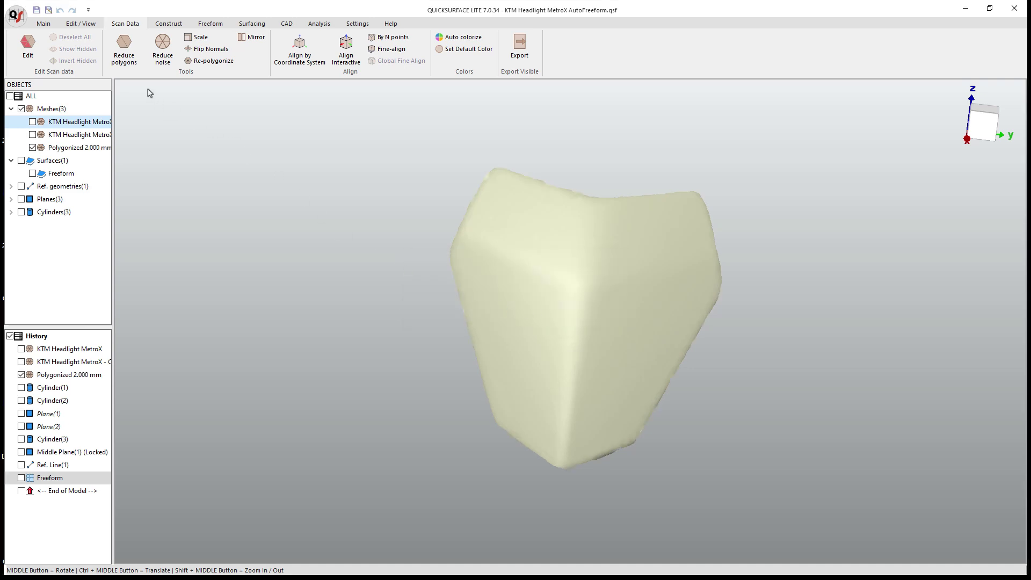
Preview a 10% polygon reduction with the wireframe shown, then cancel it
{"action": "left_click", "coordinate": [123, 45]}
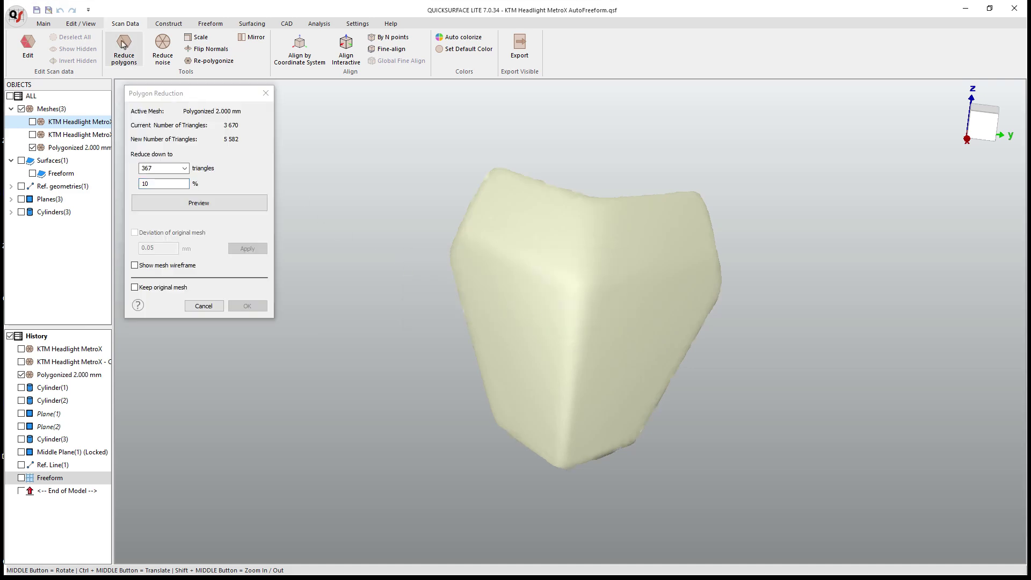
{"action": "left_click", "coordinate": [134, 266]}
{"action": "middle_click_drag", "start_coordinate": [579, 344], "coordinate": [596, 275]}
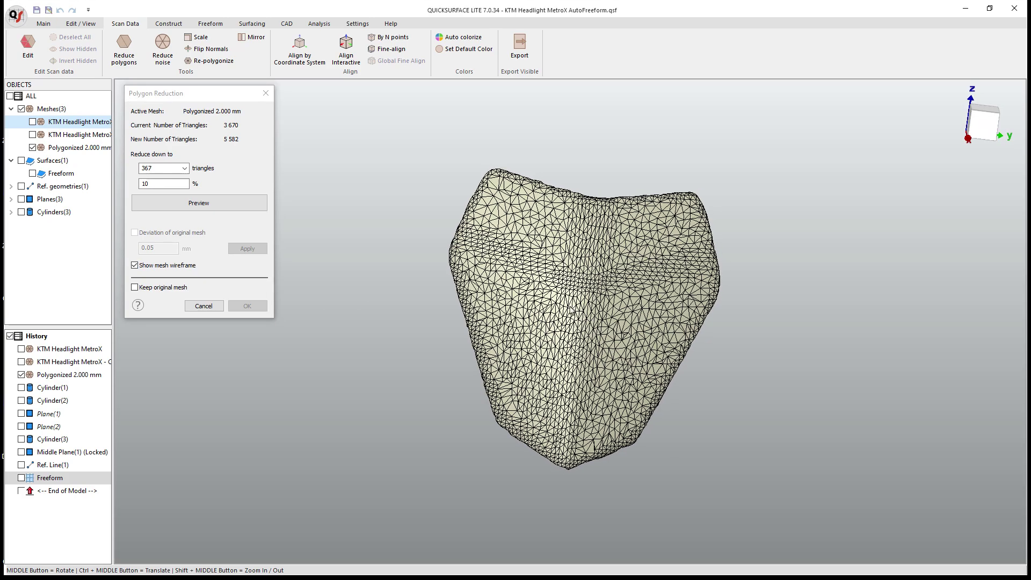
{"action": "middle_click_drag", "start_coordinate": [572, 311], "coordinate": [556, 292]}
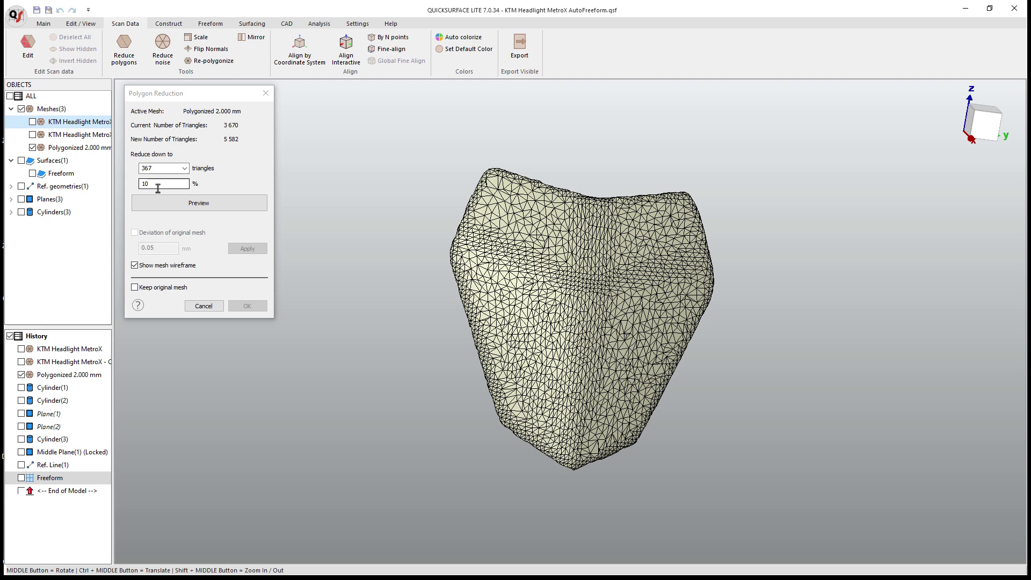
{"action": "left_click", "coordinate": [171, 203]}
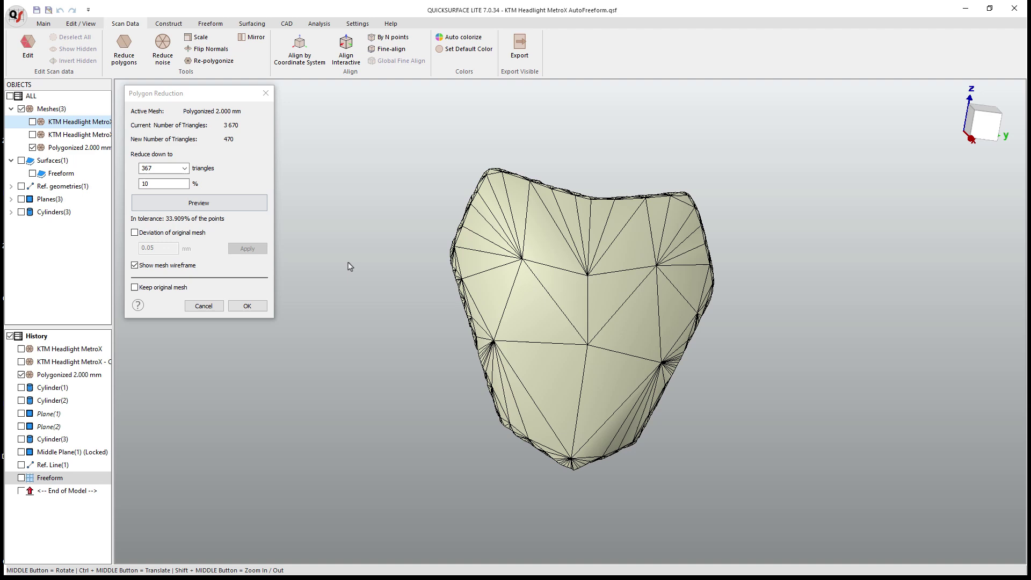
{"action": "middle_click_drag", "start_coordinate": [650, 323], "coordinate": [553, 312]}
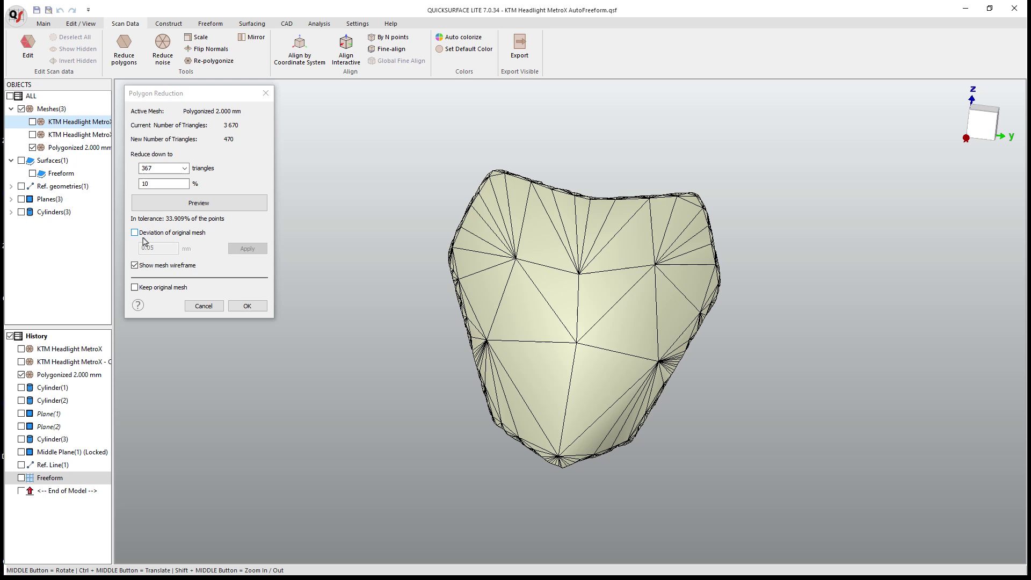
{"action": "left_click", "coordinate": [203, 307]}
Preview noise reduction on the 2 mm mesh at the default 3 iterations with wireframe shown
{"action": "middle_click_drag", "start_coordinate": [497, 341], "coordinate": [591, 295]}
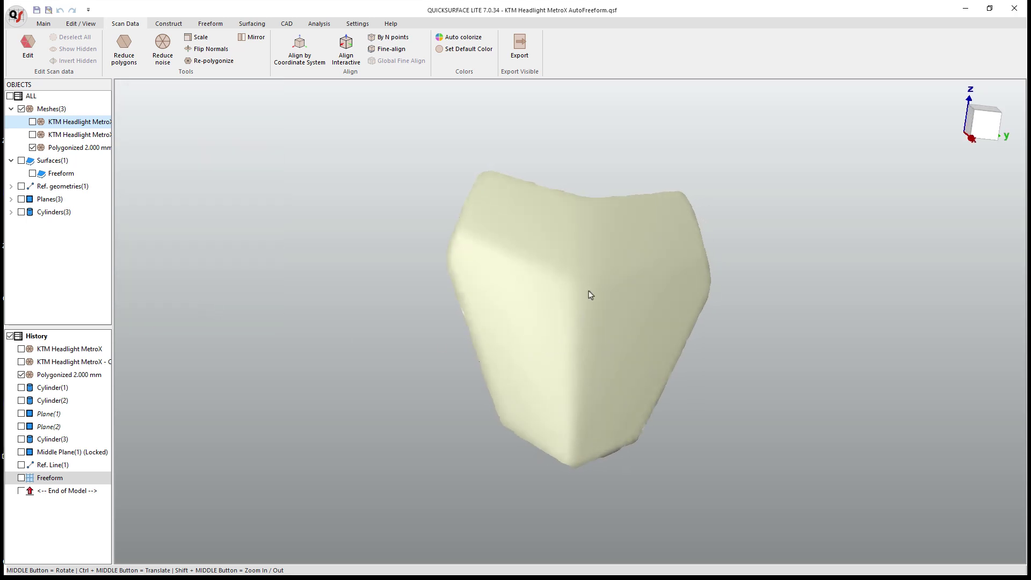
{"action": "left_click", "coordinate": [163, 51]}
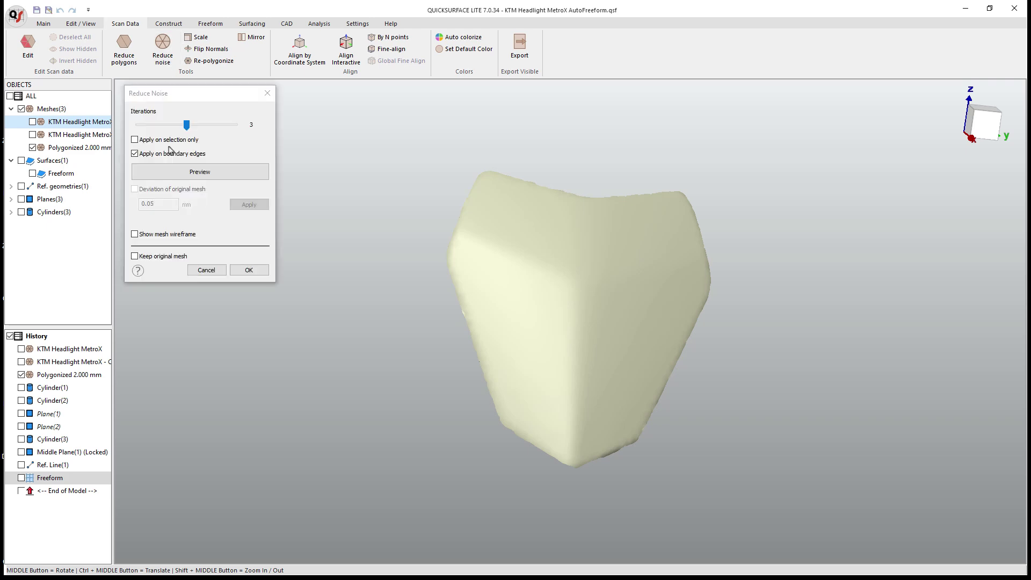
{"action": "left_click", "coordinate": [168, 235]}
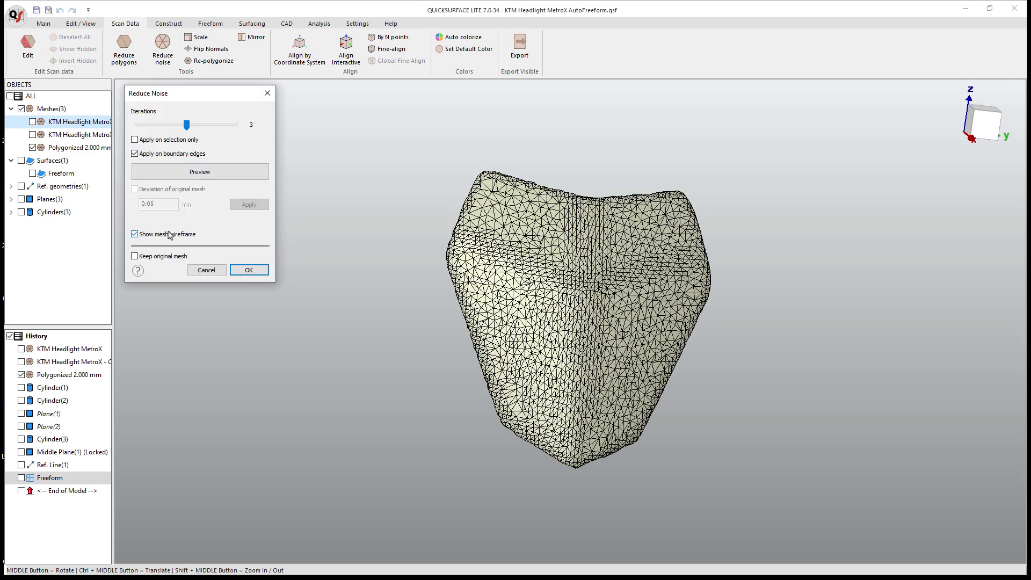
{"action": "left_click", "coordinate": [198, 173]}
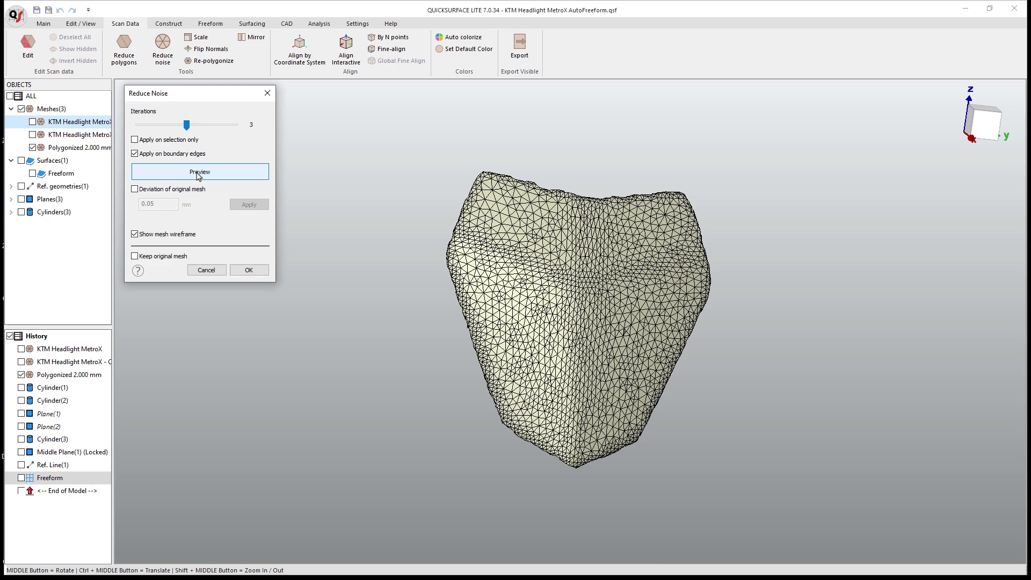
{"action": "middle_click_drag", "start_coordinate": [537, 279], "coordinate": [580, 219]}
{"action": "scroll", "coordinate": [563, 239], "scroll_direction": "down", "scroll_amount": 5}
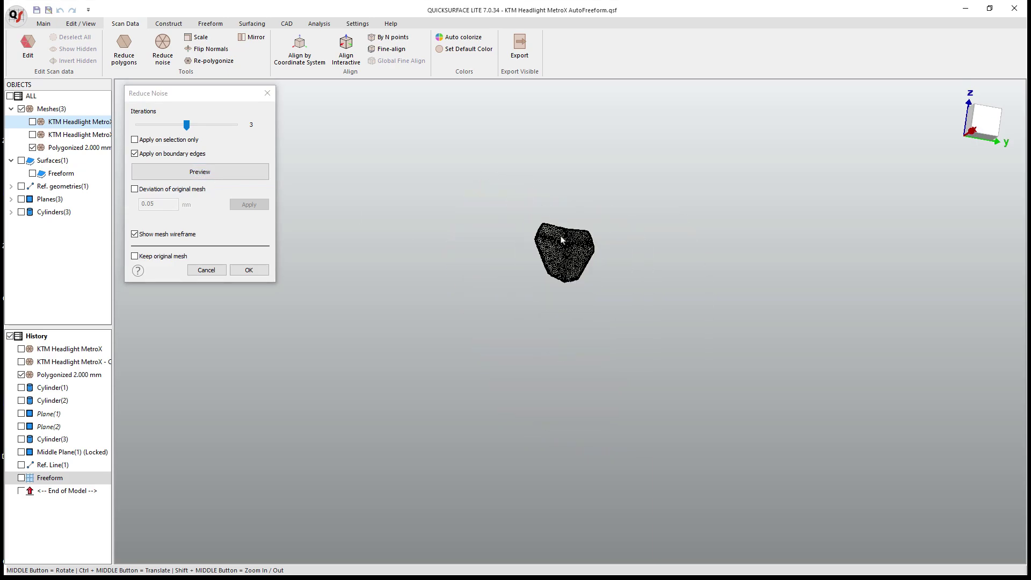
{"action": "scroll", "coordinate": [563, 239], "scroll_direction": "up", "scroll_amount": 10}
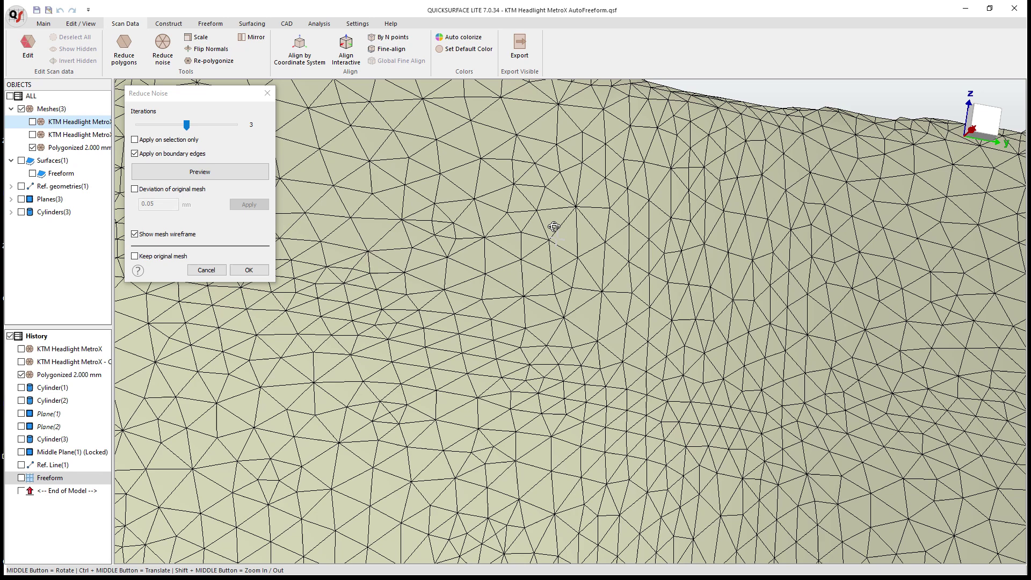
{"action": "middle_click_drag", "start_coordinate": [554, 227], "coordinate": [525, 213]}
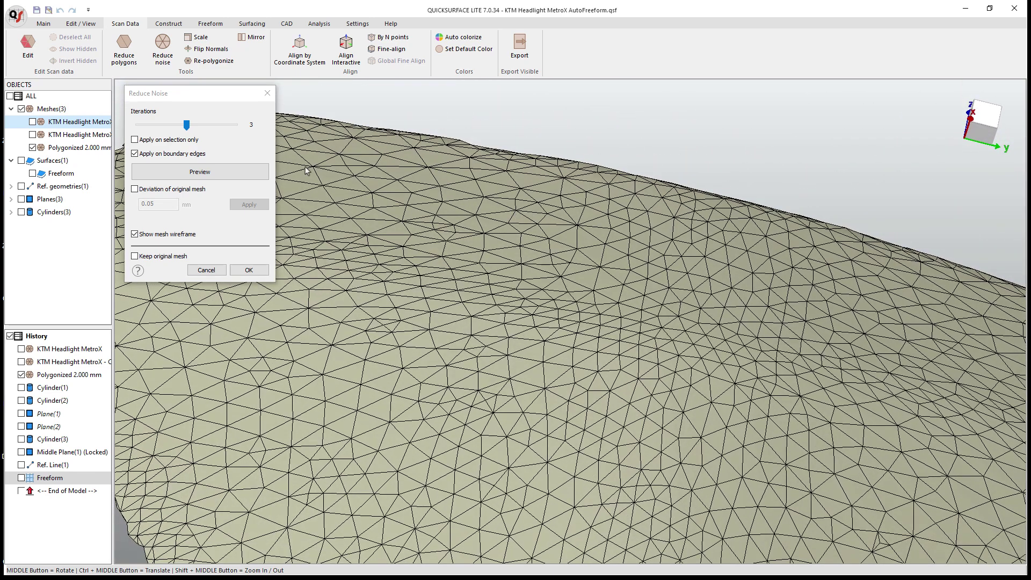
Raise smoothing to 4 iterations, hide the wireframe, and apply it, replacing the mesh
{"action": "left_click", "coordinate": [206, 130]}
{"action": "left_click", "coordinate": [205, 126]}
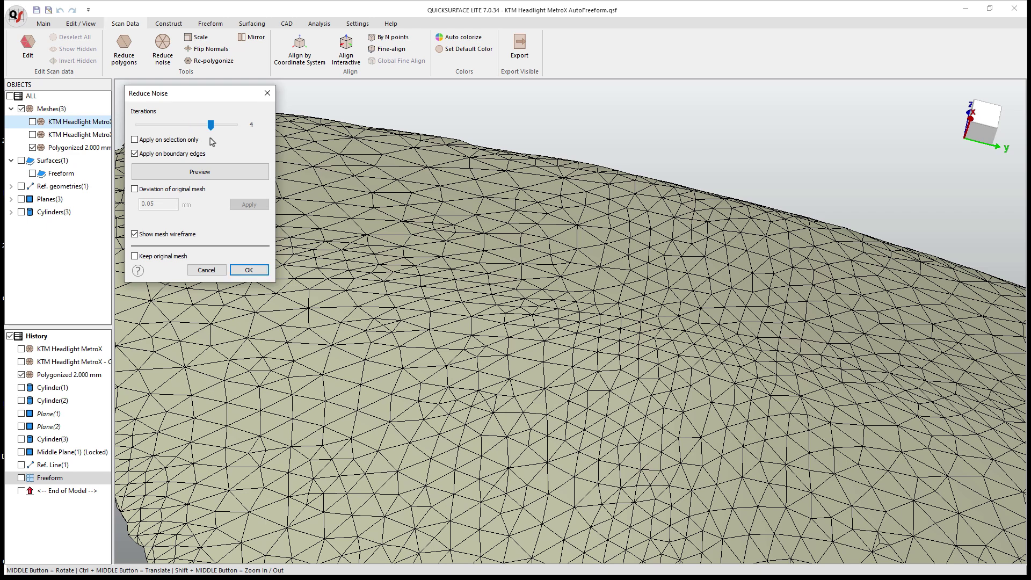
{"action": "left_click", "coordinate": [214, 171]}
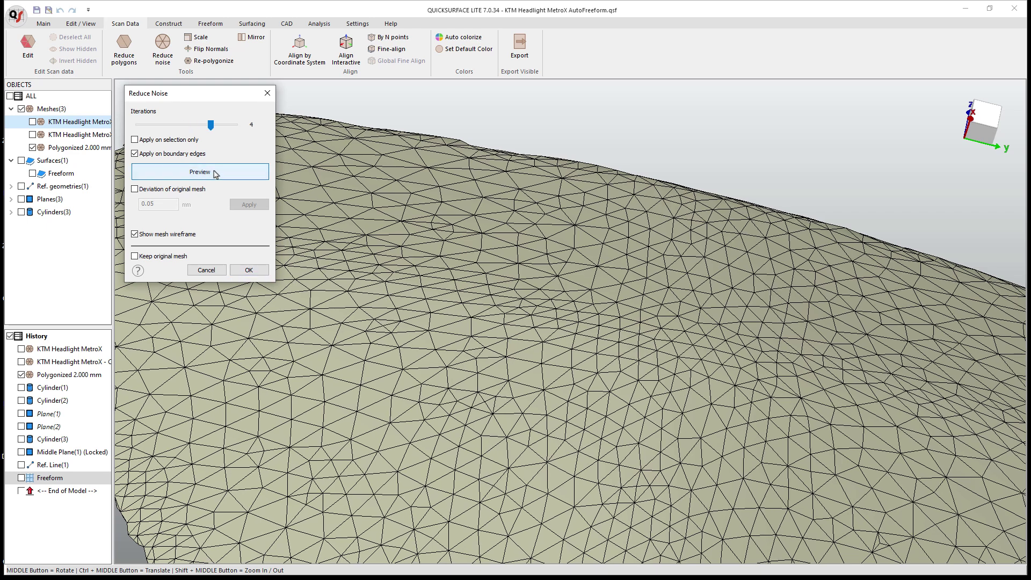
{"action": "scroll", "coordinate": [487, 283], "scroll_direction": "down", "scroll_amount": 10}
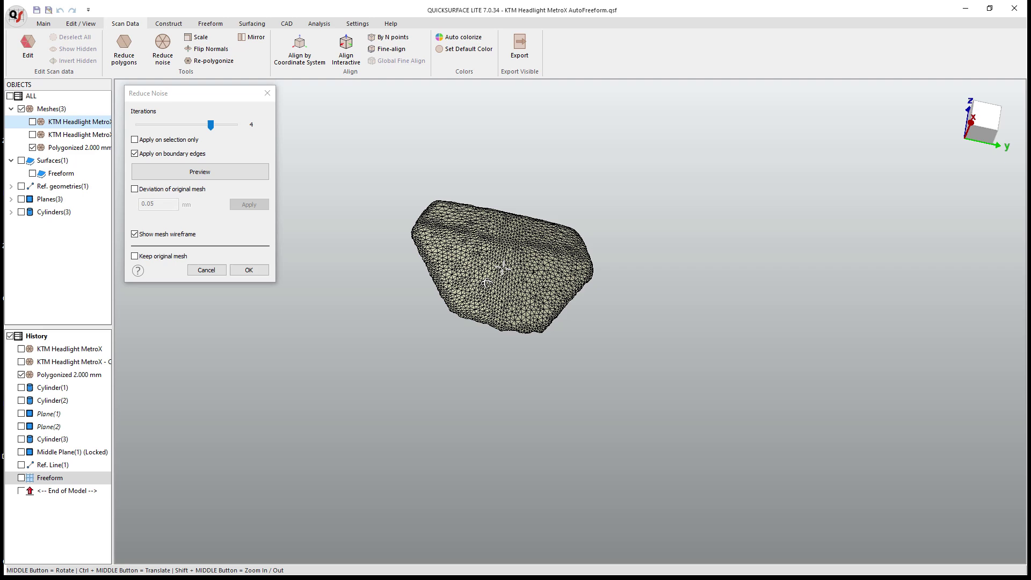
{"action": "mouse_move", "coordinate": [486, 283]}
{"action": "middle_mouse_down"}
{"action": "mouse_move", "coordinate": [479, 349]}
{"action": "mouse_move", "coordinate": [462, 357]}
{"action": "middle_mouse_up"}
{"action": "left_click", "coordinate": [162, 237]}
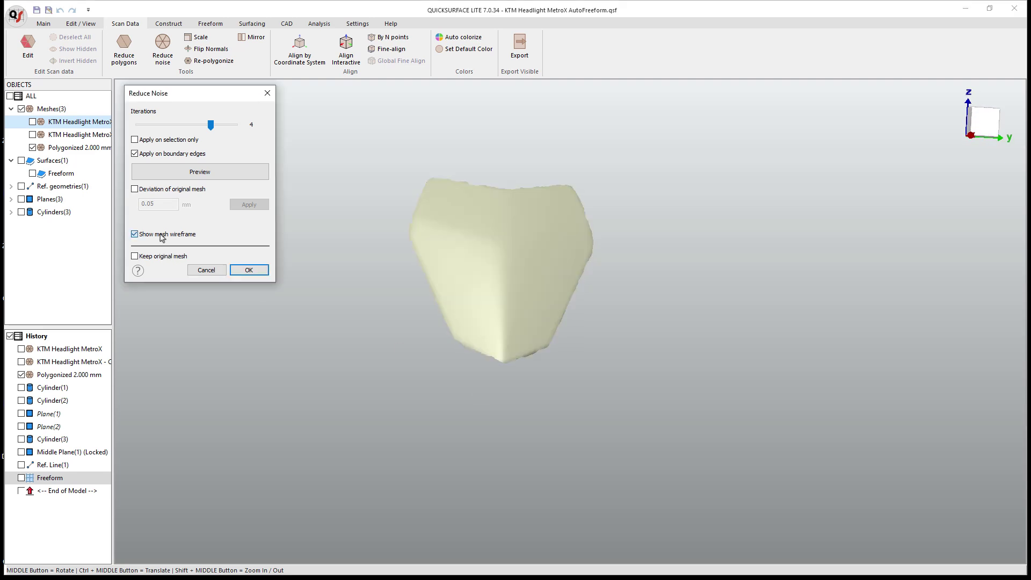
{"action": "left_click", "coordinate": [248, 269]}
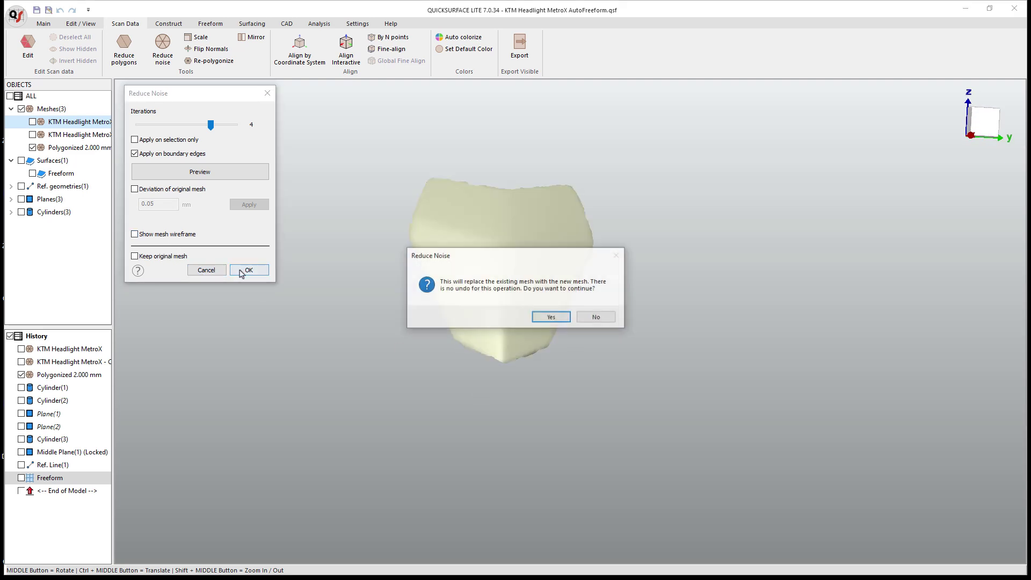
{"action": "left_click", "coordinate": [551, 318]}
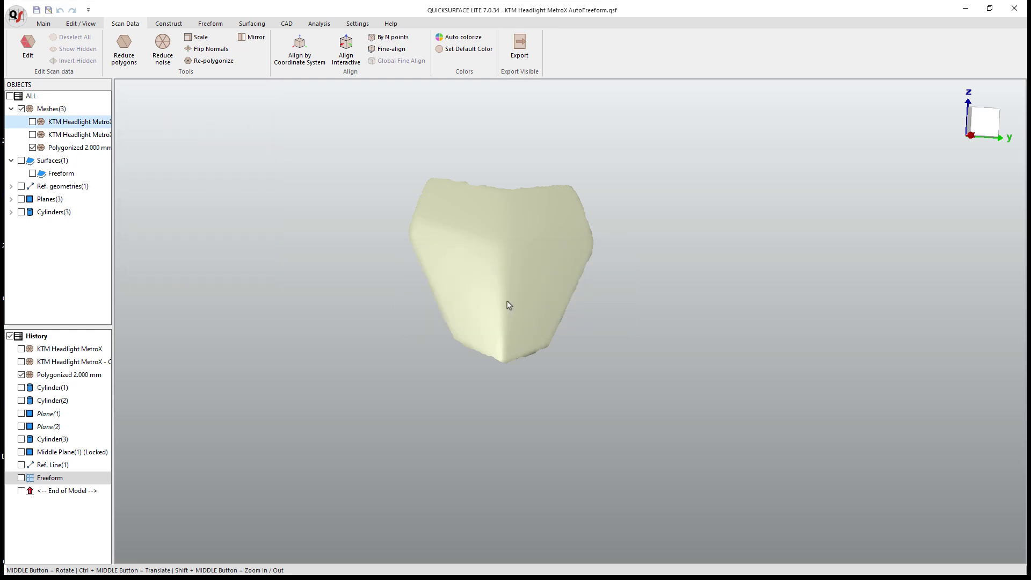
Open Auto Freeform and switch Target Quads Count to Custom, replacing 2000 with 100
{"action": "middle_click_drag", "start_coordinate": [504, 338], "coordinate": [524, 306]}
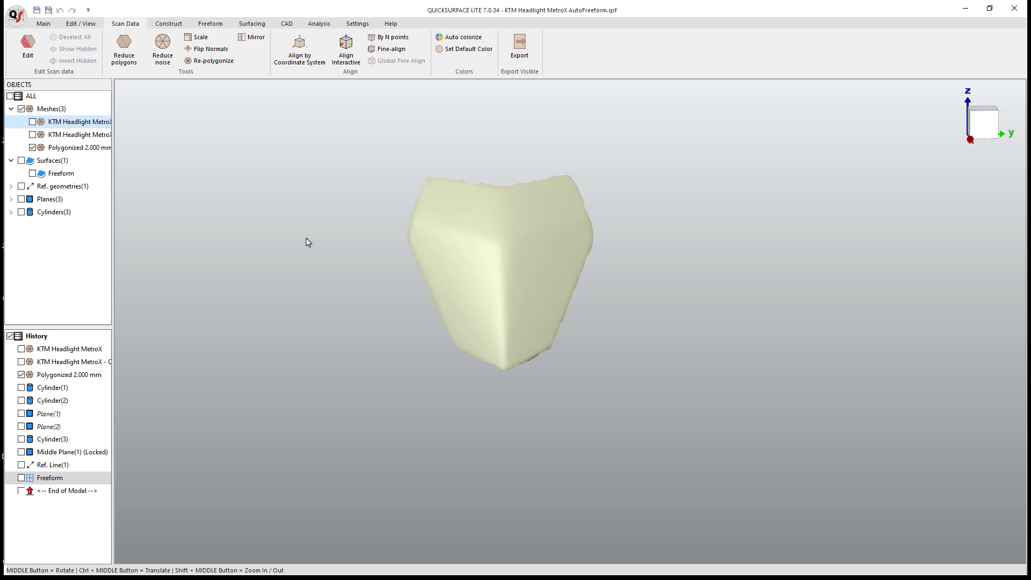
{"action": "left_click", "coordinate": [46, 24]}
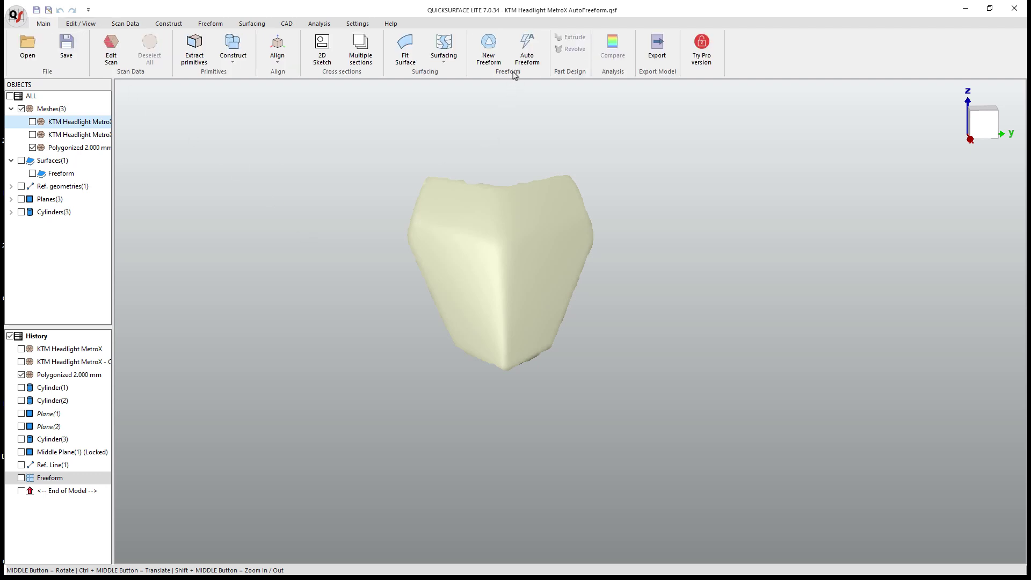
{"action": "left_click", "coordinate": [530, 46]}
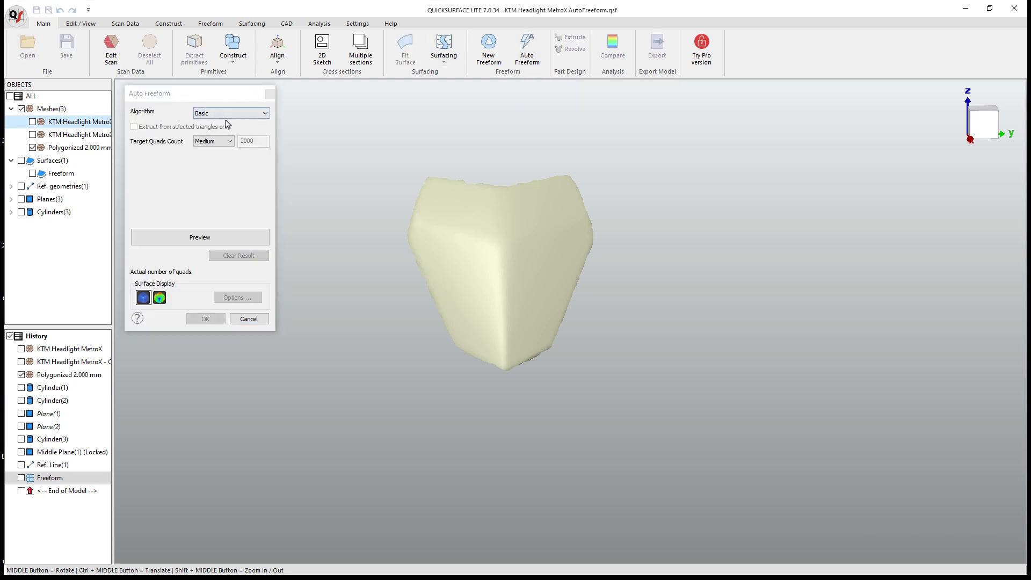
{"action": "left_click", "coordinate": [226, 142]}
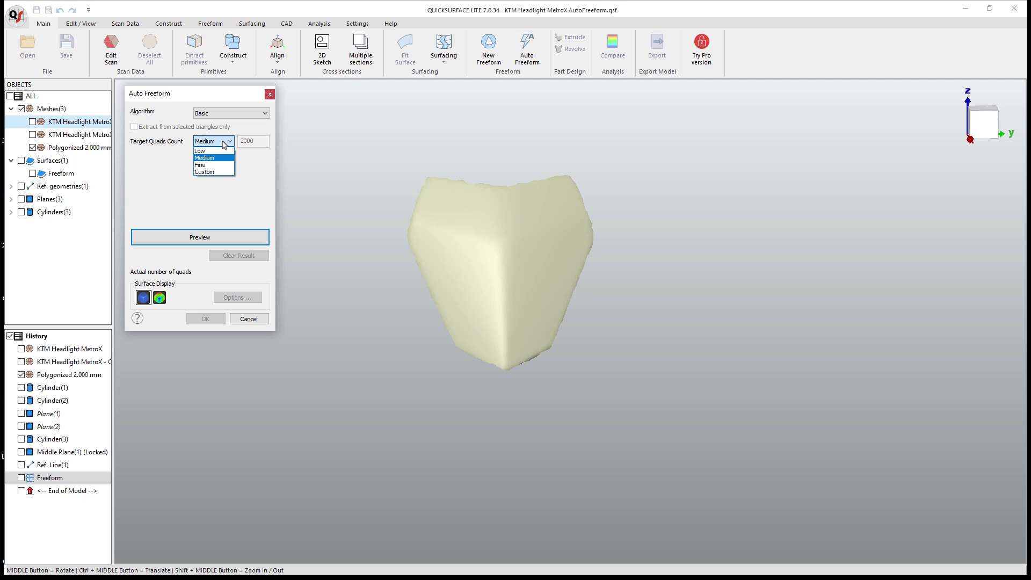
{"action": "left_click", "coordinate": [213, 171]}
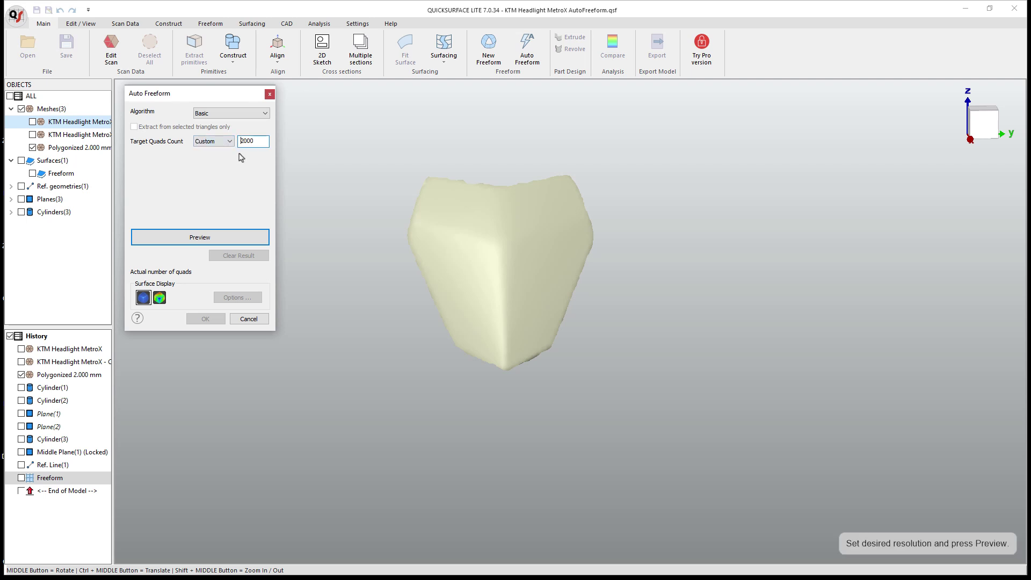
{"action": "left_click_drag", "start_coordinate": [258, 142], "coordinate": [241, 141]}
{"action": "type", "text": "1"}
Preview the Auto Freeform surface at 100 quads with deviation colours, then try 150 quads
{"action": "left_click", "coordinate": [209, 239]}
{"action": "middle_click_drag", "start_coordinate": [478, 327], "coordinate": [439, 339]}
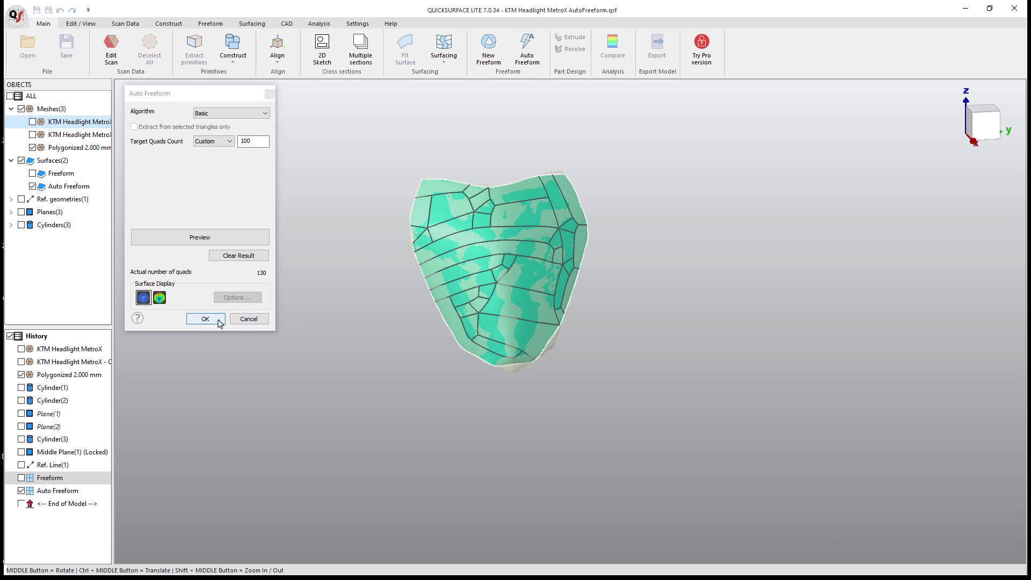
{"action": "left_click", "coordinate": [159, 298]}
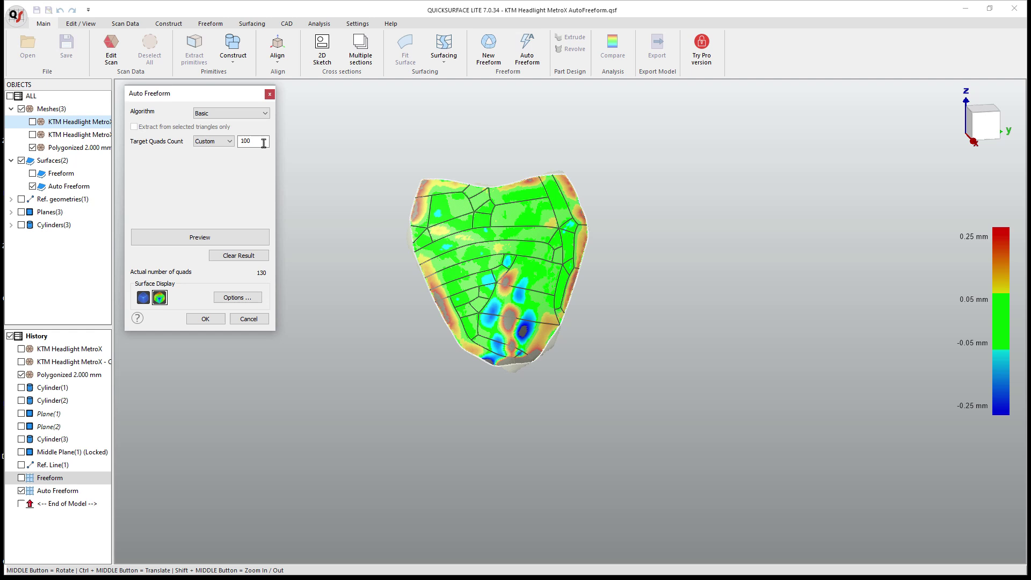
{"action": "left_click_drag", "start_coordinate": [263, 142], "coordinate": [230, 141]}
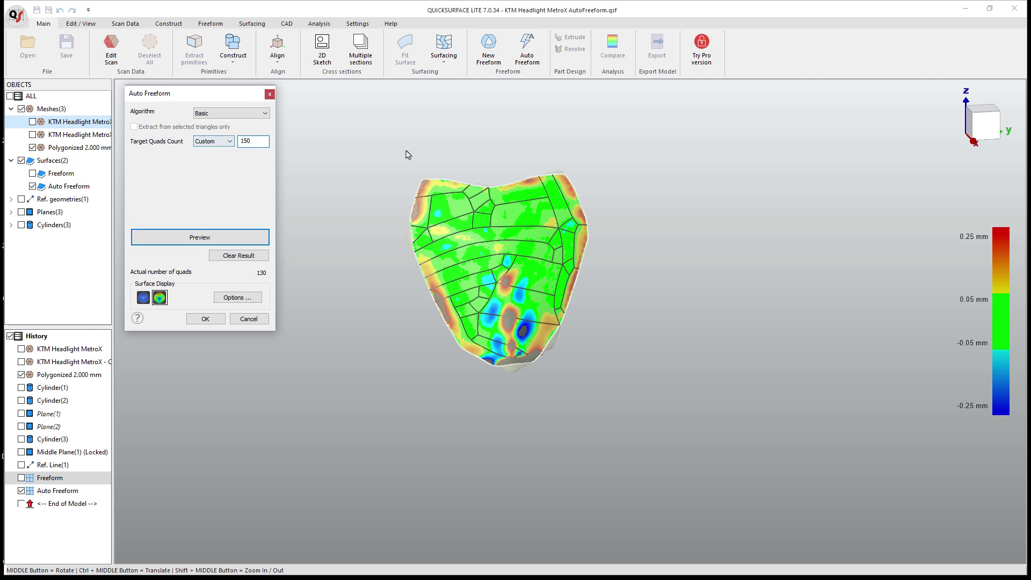
{"action": "left_click", "coordinate": [226, 240]}
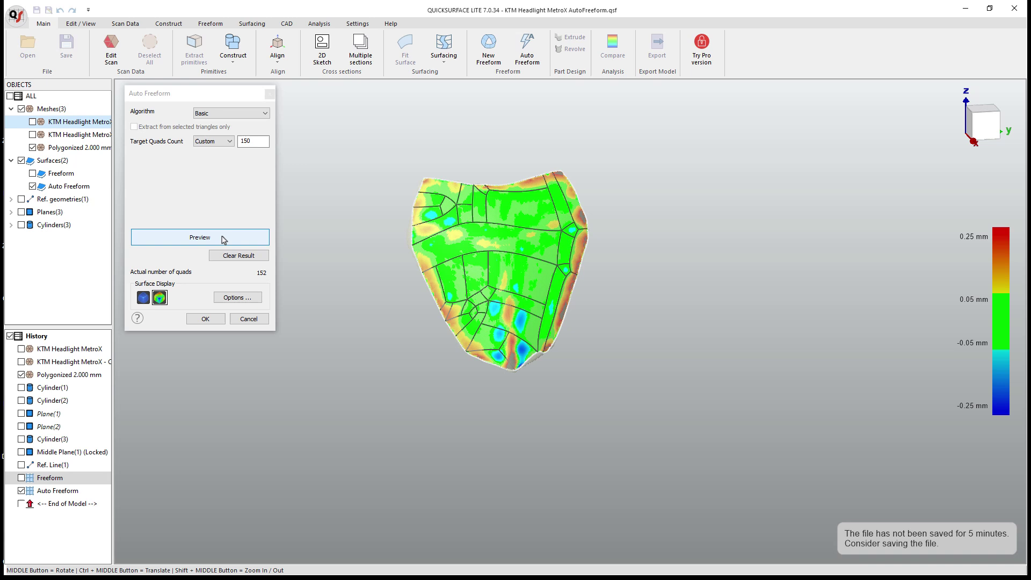
Set the quad count back to 100, preview again, and accept the 132-quad surface
{"action": "left_click", "coordinate": [253, 141]}
{"action": "double_click", "coordinate": [250, 141]}
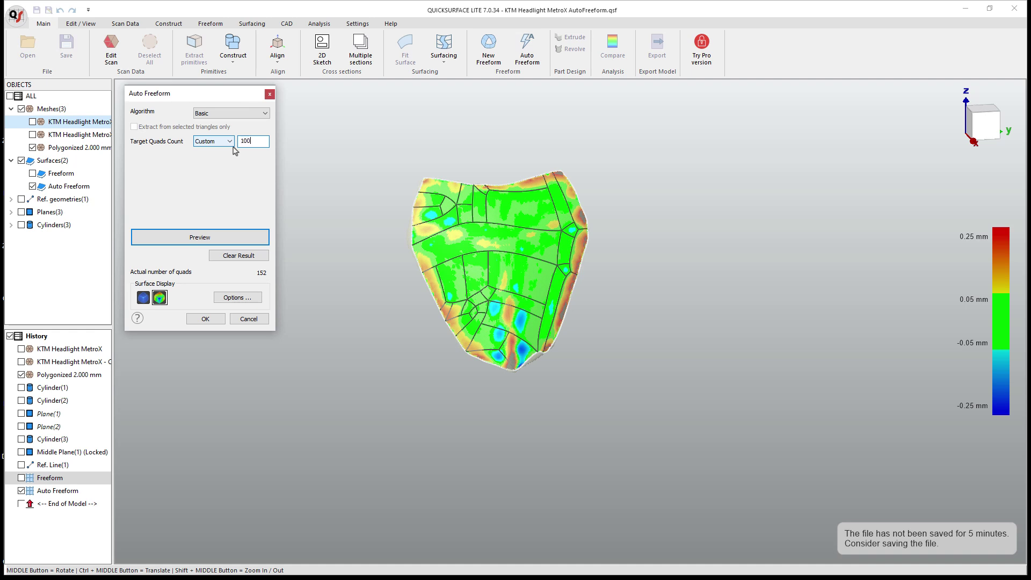
{"action": "type", "text": "100"}
{"action": "left_click", "coordinate": [230, 238]}
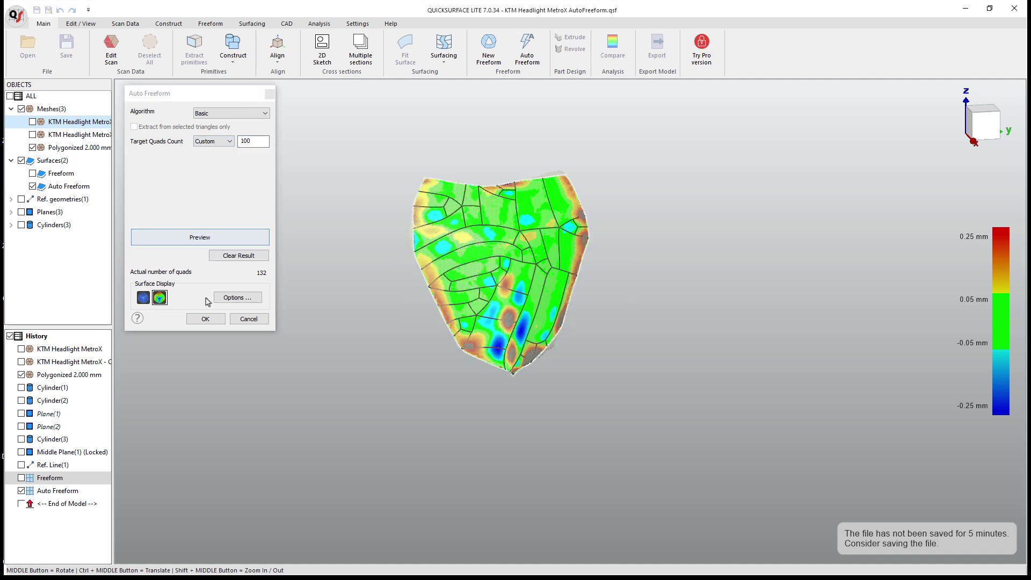
{"action": "left_click", "coordinate": [206, 319]}
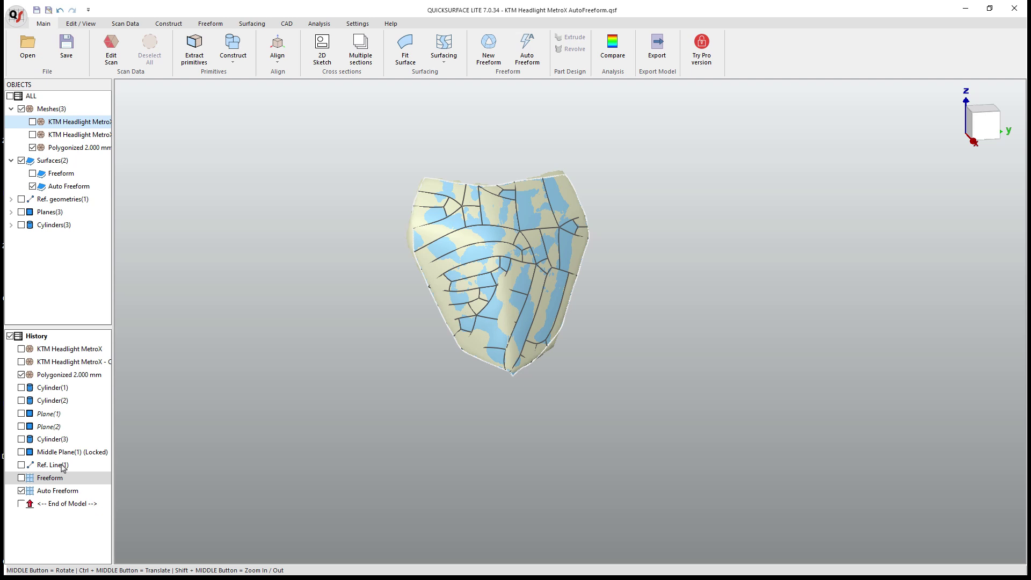
Open the Auto Freeform surface for editing and repair its irregular control points
{"action": "right_click", "coordinate": [58, 491]}
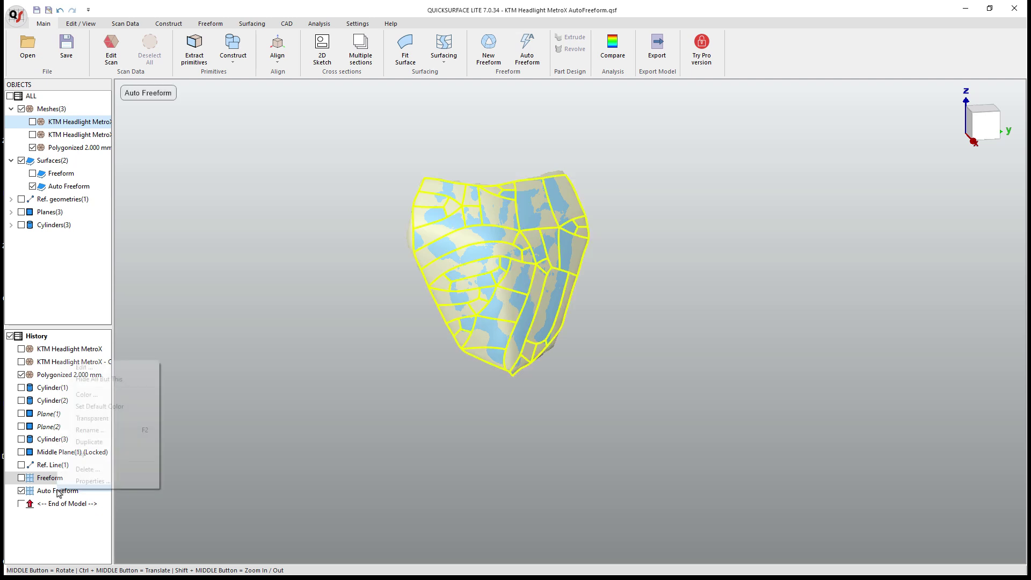
{"action": "left_click", "coordinate": [84, 367]}
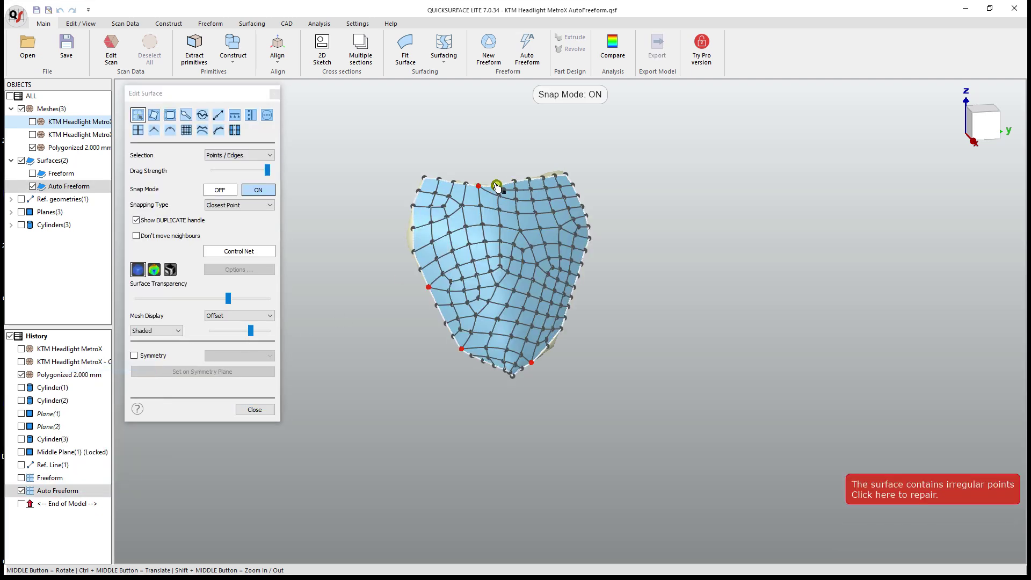
{"action": "left_click", "coordinate": [890, 491]}
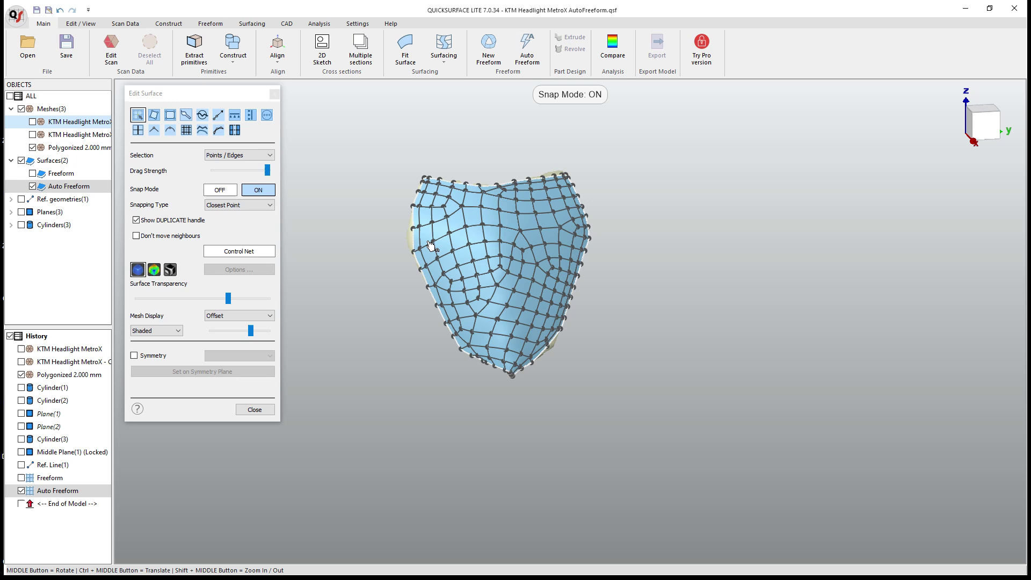
{"action": "scroll", "coordinate": [431, 216], "scroll_direction": "up", "scroll_amount": 5}
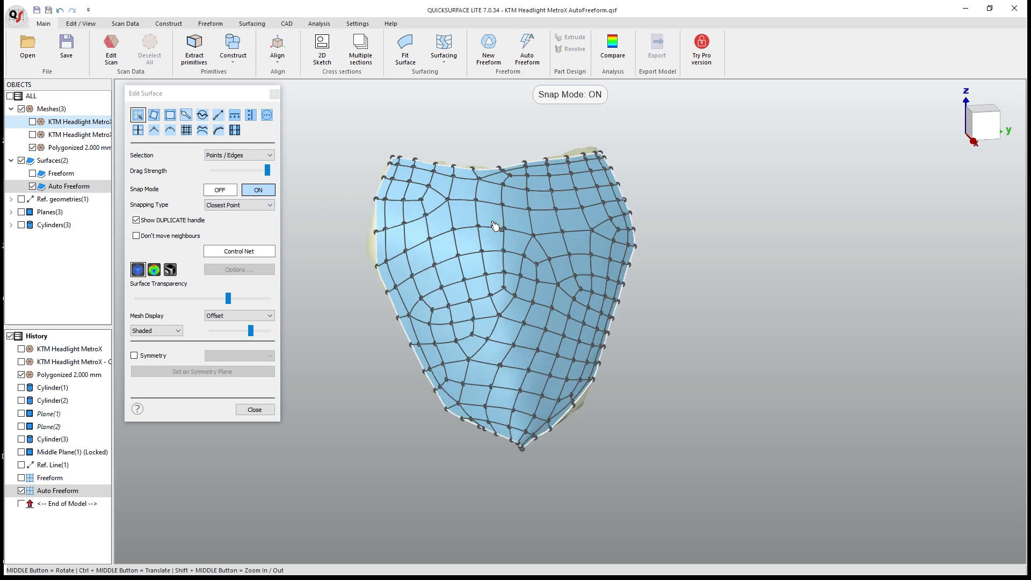
Pull a top control point and the right boundary edge loop onto the mesh, showing deviation colours
{"action": "mouse_move", "coordinate": [515, 154]}
{"action": "left_mouse_down"}
{"action": "mouse_move", "coordinate": [554, 161]}
{"action": "mouse_move", "coordinate": [545, 136]}
{"action": "mouse_move", "coordinate": [582, 147]}
{"action": "left_mouse_up"}
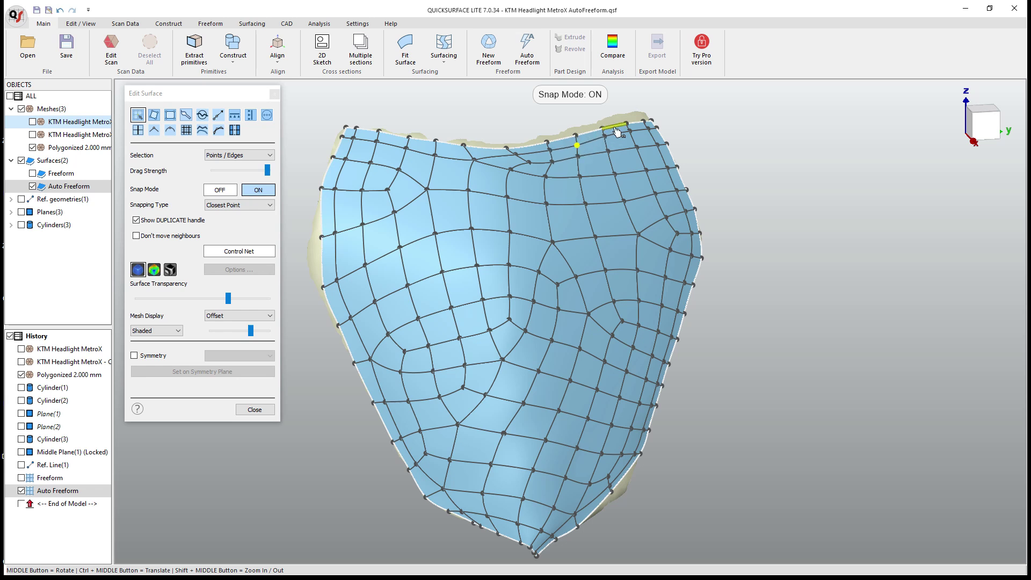
{"action": "double_click", "coordinate": [654, 141]}
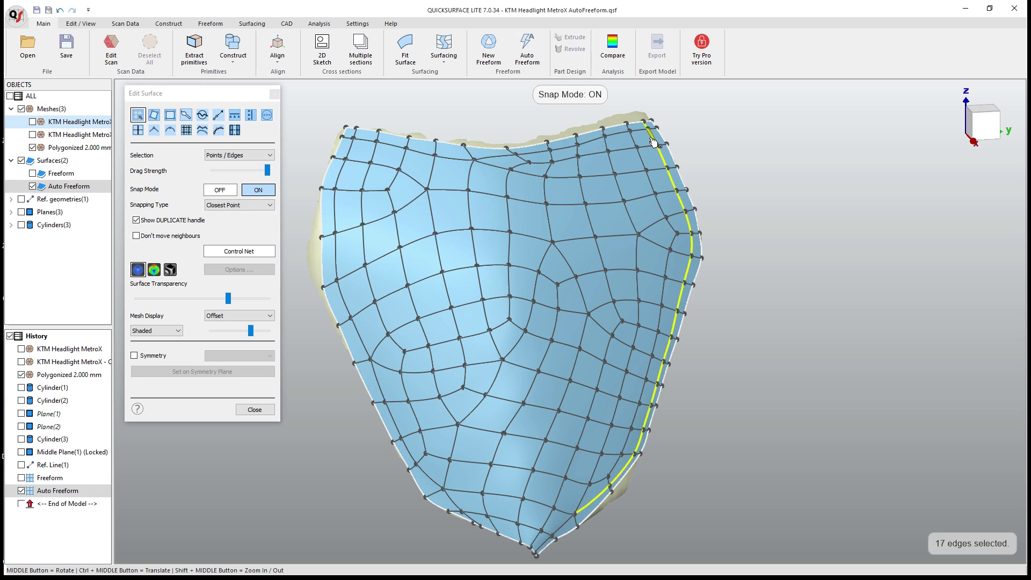
{"action": "left_click_drag", "start_coordinate": [654, 140], "coordinate": [661, 140]}
{"action": "double_click", "coordinate": [664, 140]}
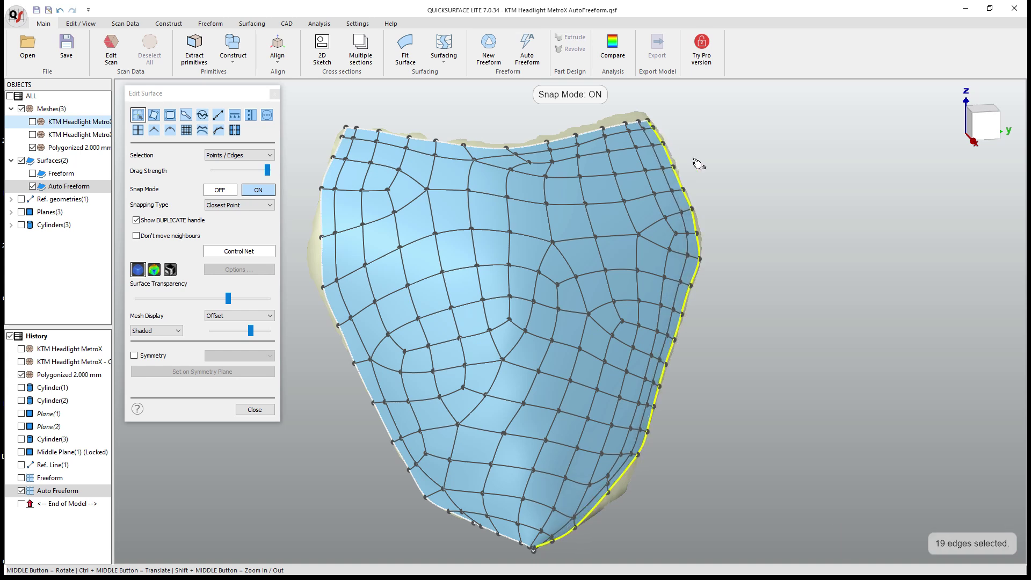
{"action": "left_click", "coordinate": [154, 269]}
{"action": "middle_click_drag", "start_coordinate": [613, 268], "coordinate": [601, 244]}
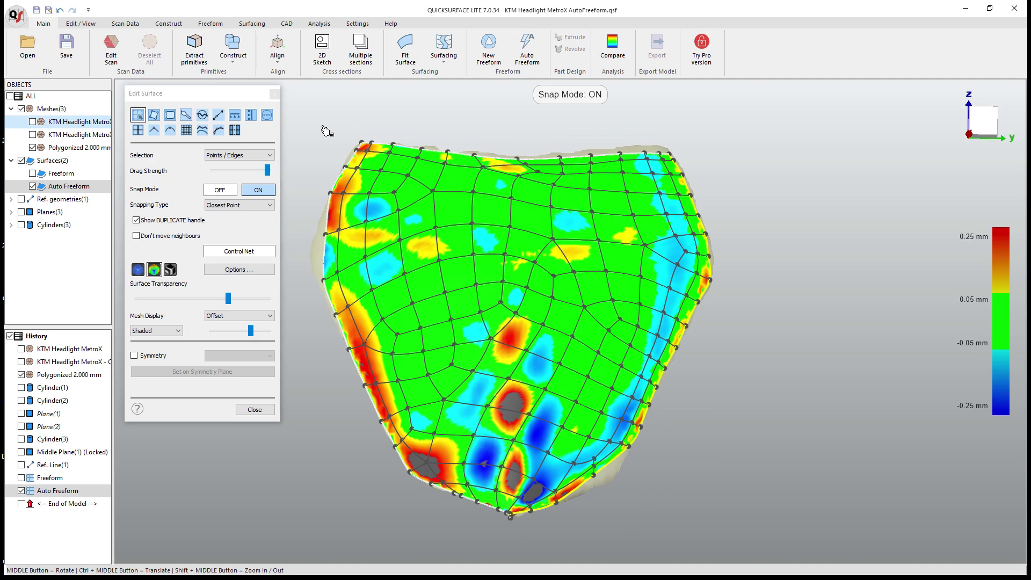
Increase the Auto Freeform surface's resolution to bring deviation within ±0.05 mm, then close Edit Surface
{"action": "left_click", "coordinate": [186, 130]}
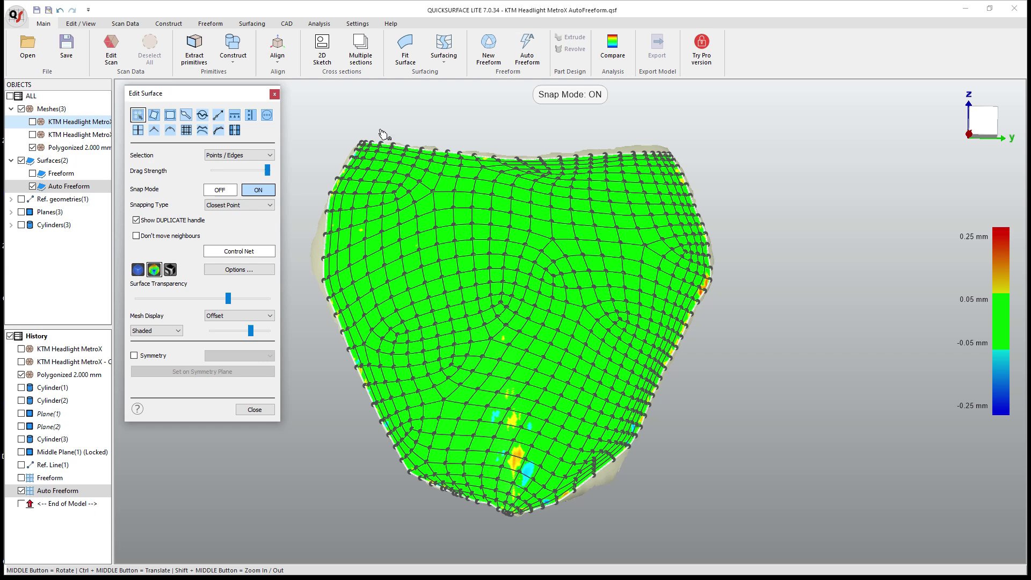
{"action": "left_click", "coordinate": [261, 409]}
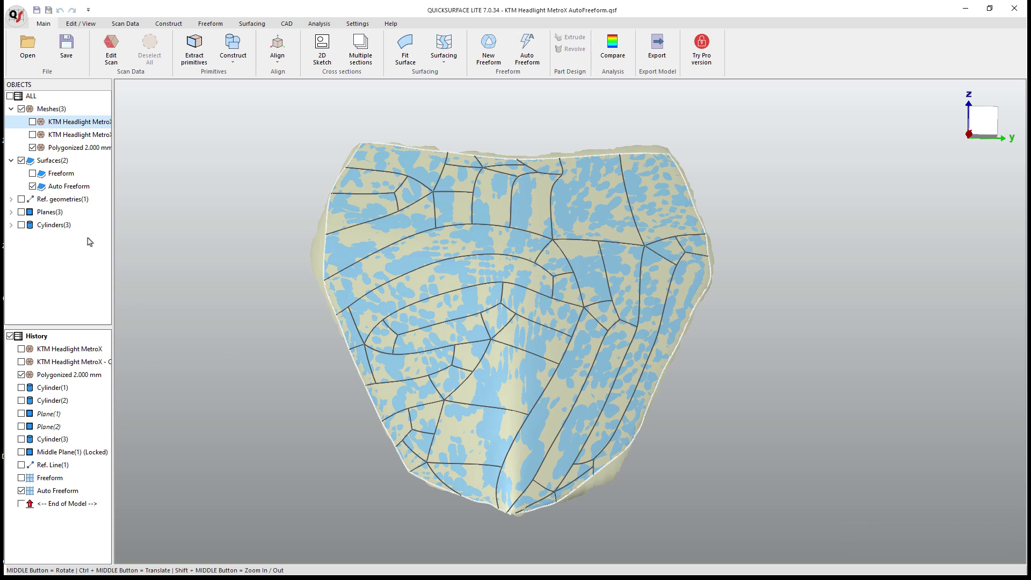
Hide Auto Freeform in the History tree and rotate to view the Polygonized 2.000 mm mesh
{"action": "left_click", "coordinate": [22, 490]}
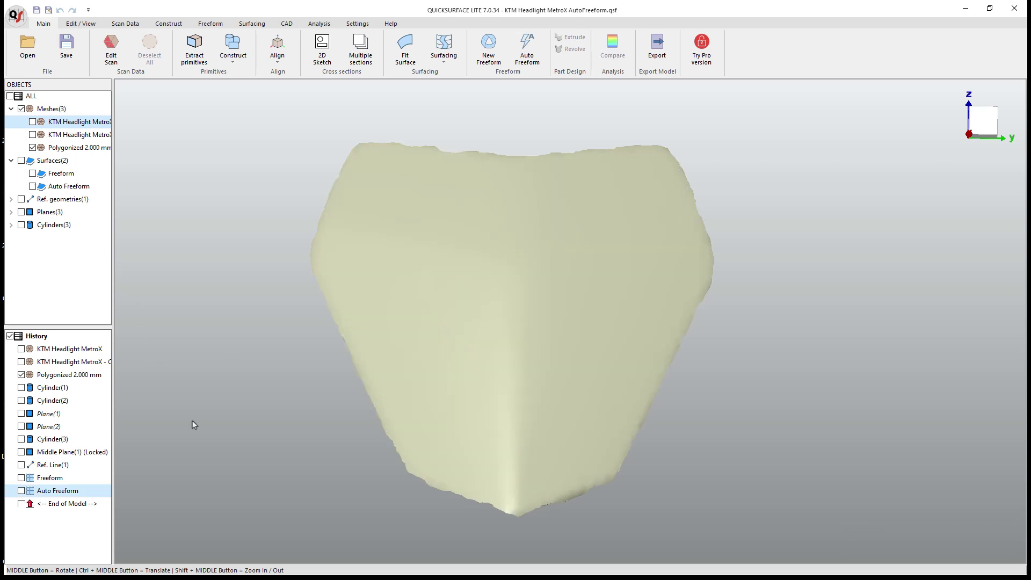
{"action": "middle_click_drag", "start_coordinate": [198, 422], "coordinate": [492, 338]}
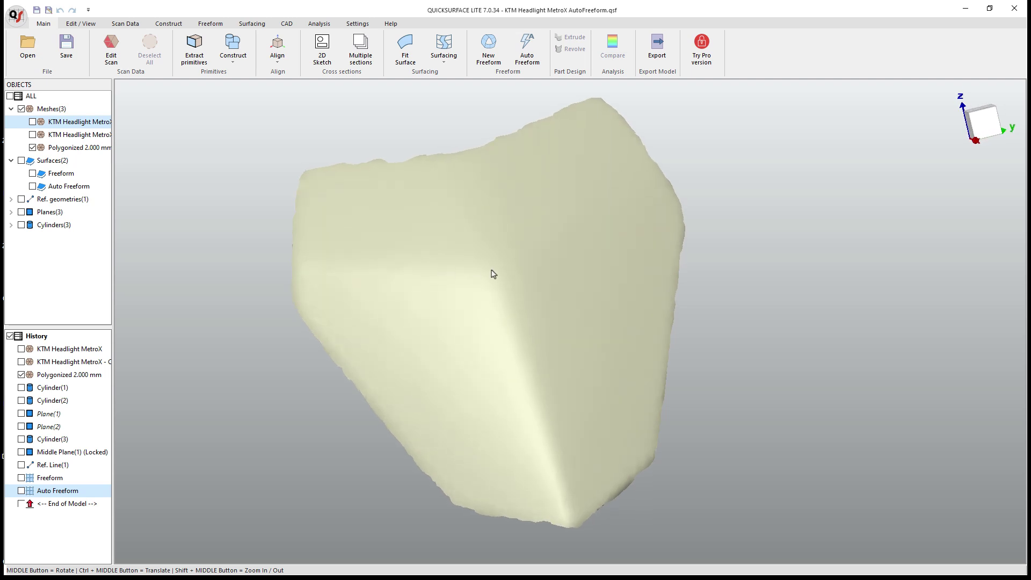
{"action": "middle_click_drag", "start_coordinate": [534, 285], "coordinate": [520, 313]}
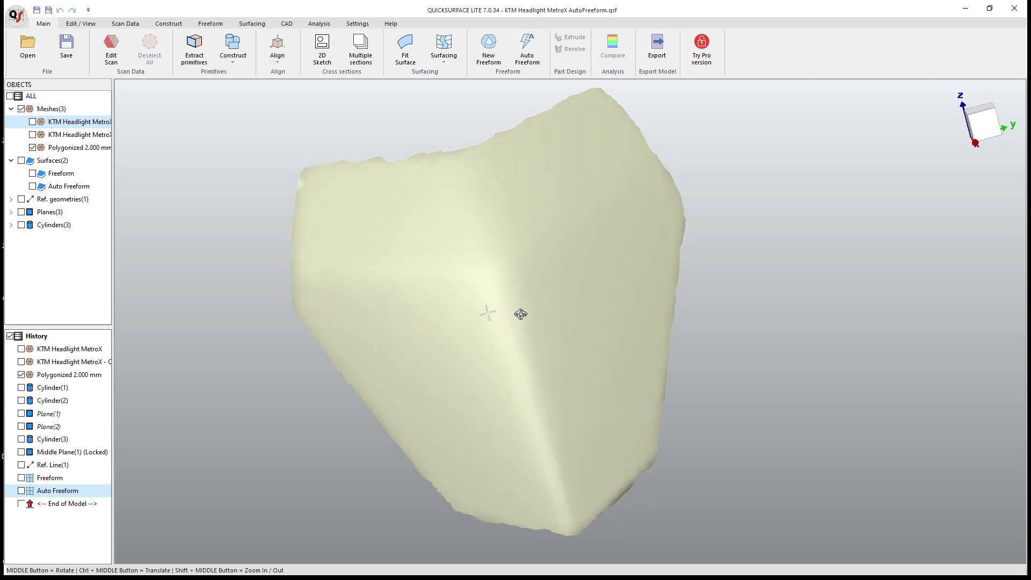